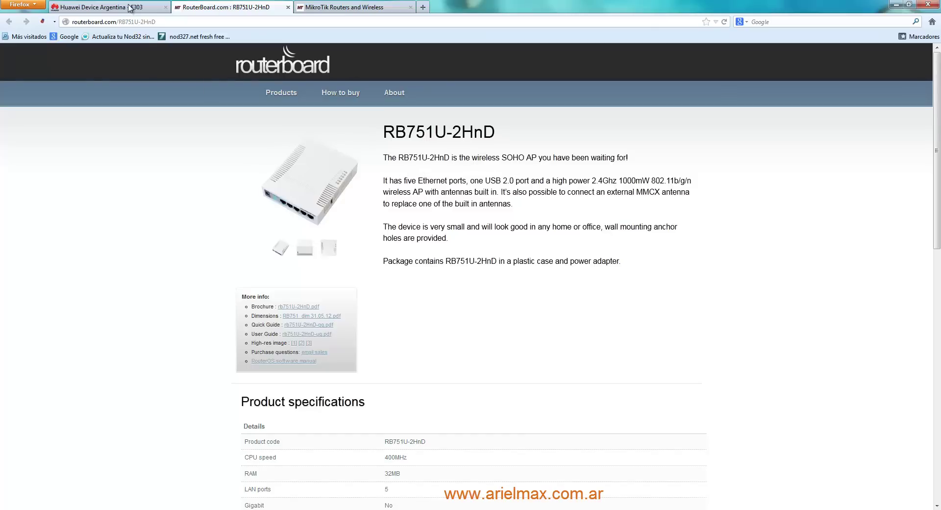
# Step: Review the Huawei E303 modem's product page and its list of features
pyautogui.hotkey('ctrl', 'shift', 'Tab')
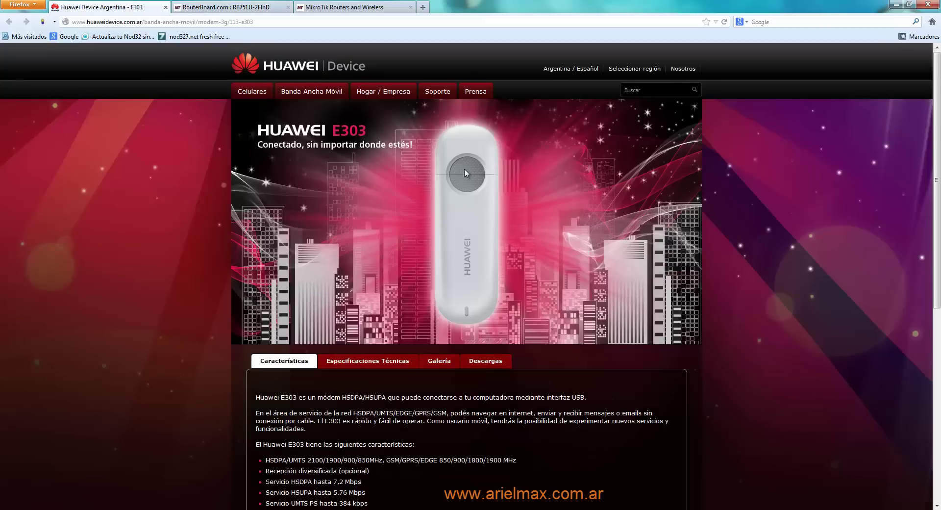
pyautogui.scroll(-8, 764, 175)
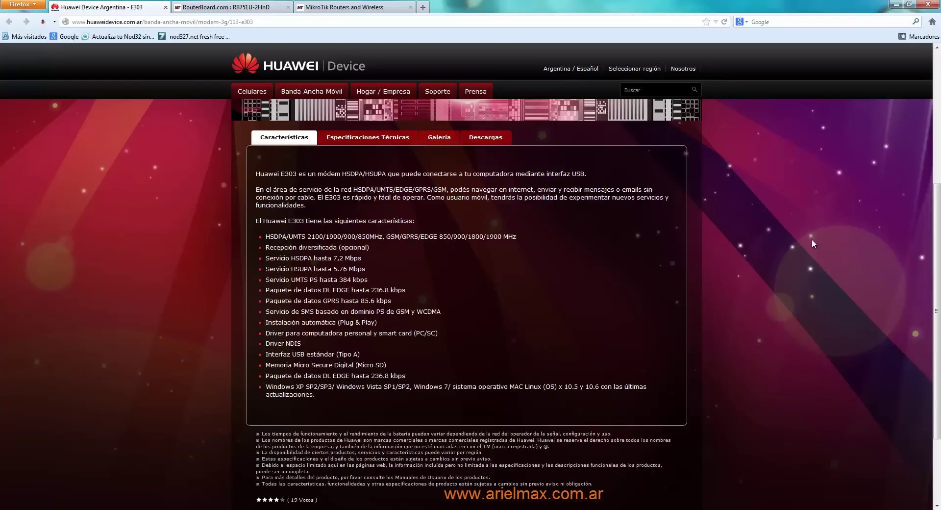
pyautogui.scroll(5, 815, 237)
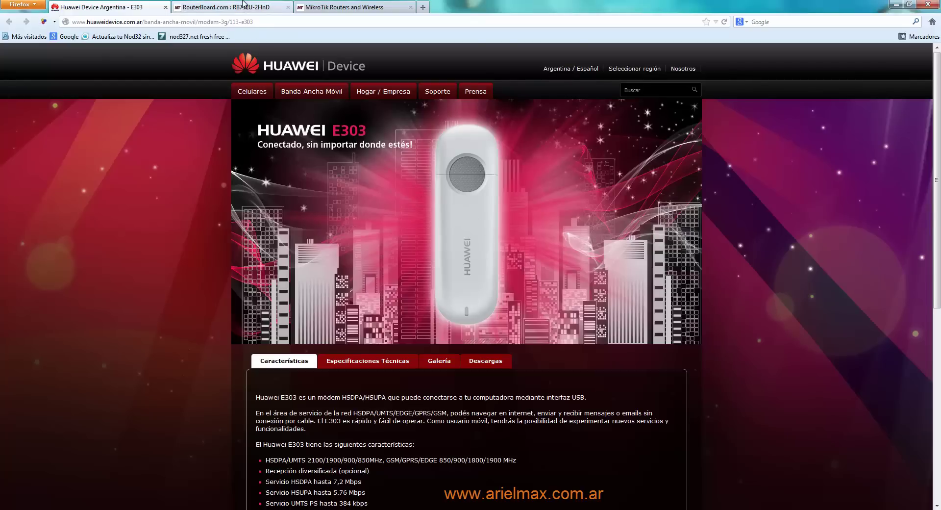
# Step: Look through the MikroTik downloads page for the RouterOS mipsbe packages and the useful tools such as Winbox
pyautogui.click(329, 4)
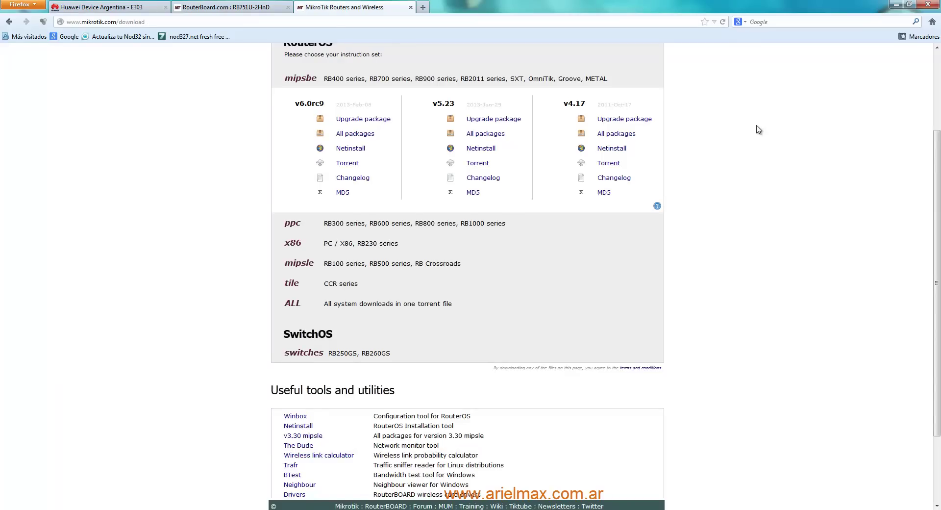
pyautogui.scroll(4, 660, 116)
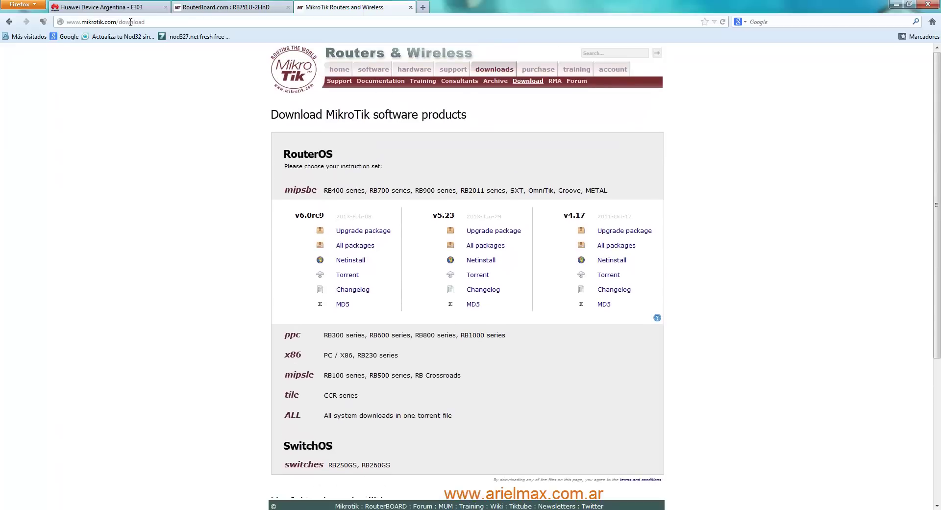
pyautogui.scroll(-3, 711, 145)
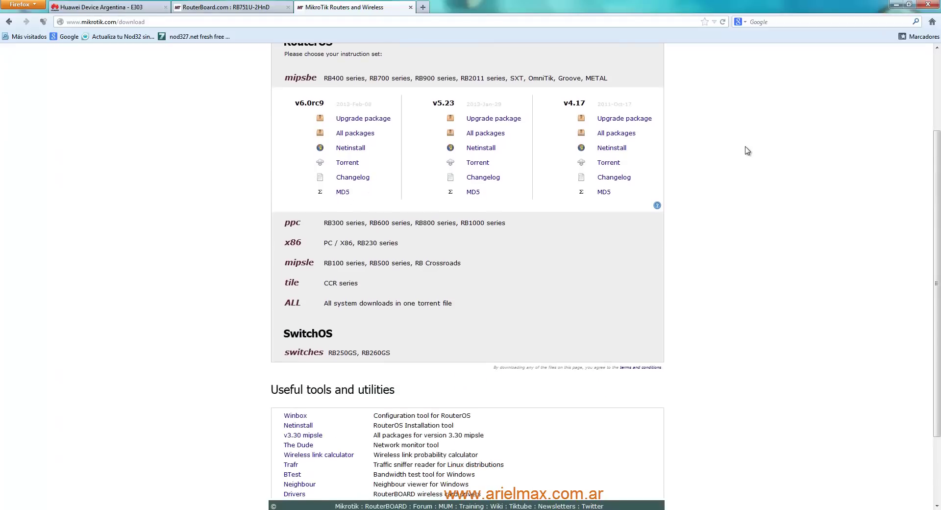
pyautogui.scroll(-2, 746, 149)
pyautogui.scroll(-1, 748, 149)
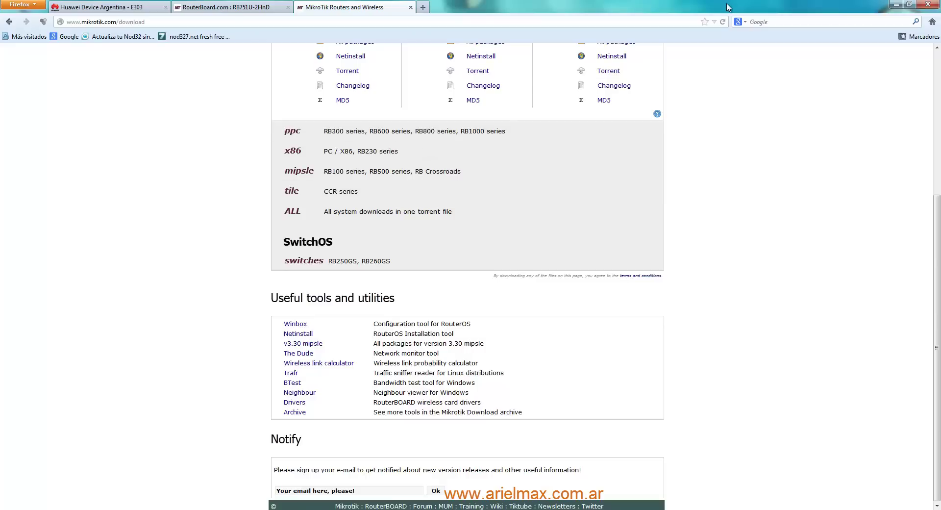
# Step: Switch to WinBox from the desktop and connect to the discovered MikroTik router with the admin login
pyautogui.click(896, 4)
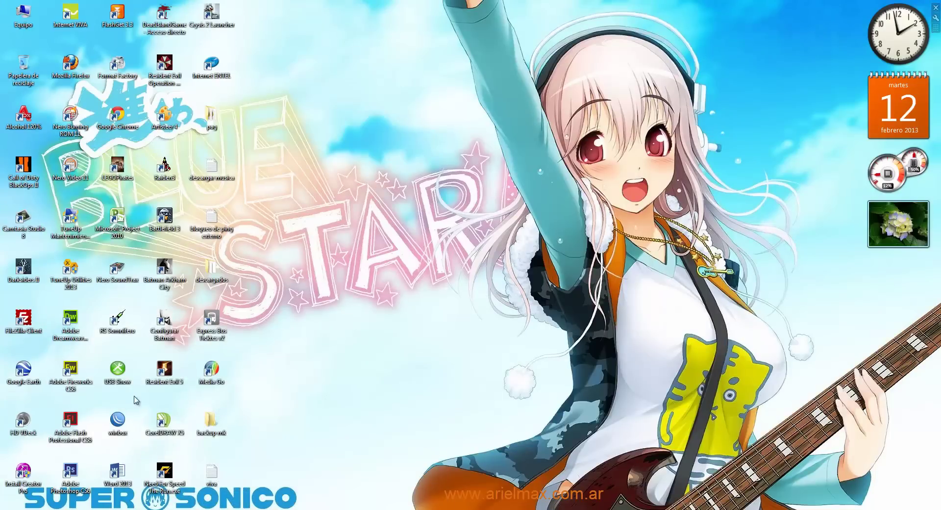
pyautogui.doubleClick(121, 426)
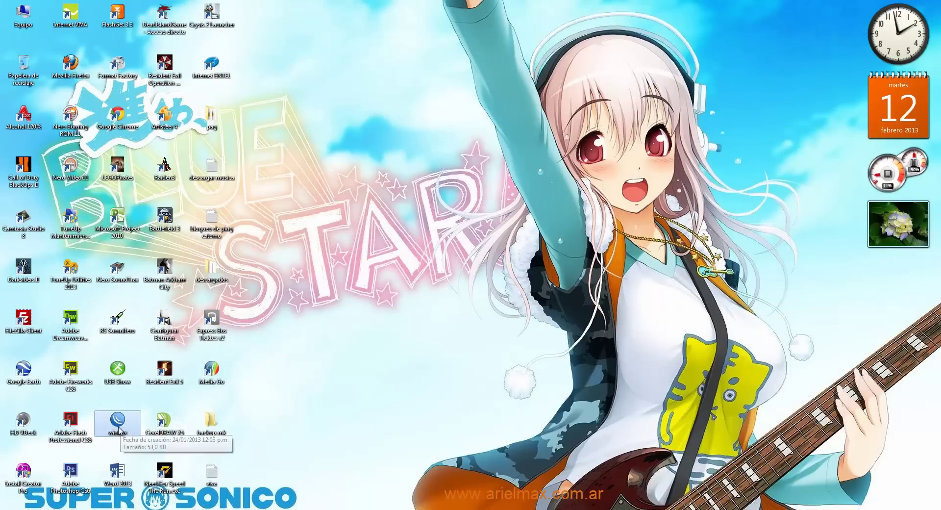
pyautogui.click(474, 223)
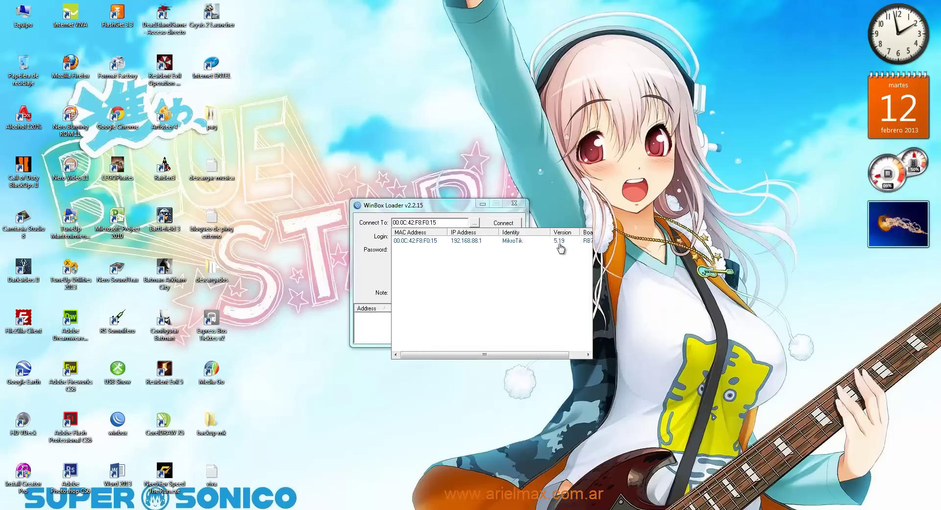
pyautogui.click(424, 241)
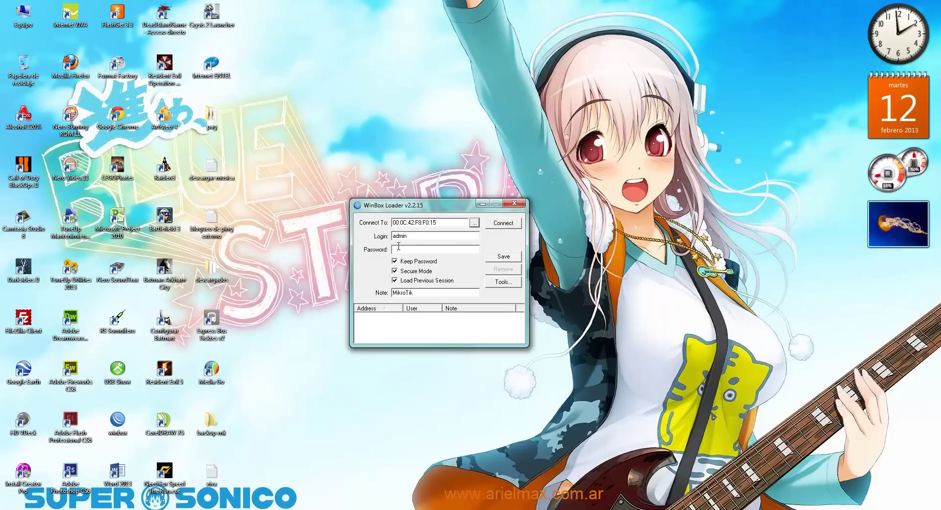
pyautogui.click(499, 225)
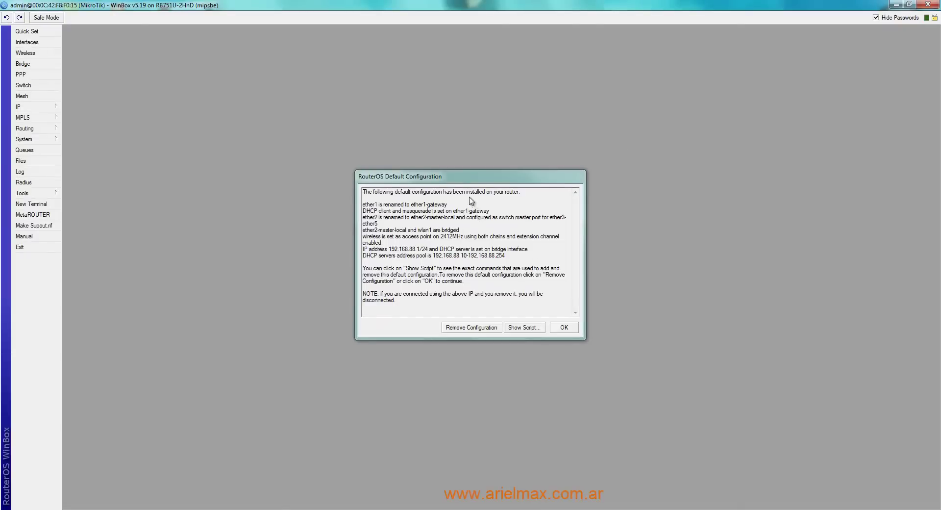
# Step: Remove the RouterOS default configuration from the router
pyautogui.moveTo(461, 180); pyautogui.dragTo(432, 135)
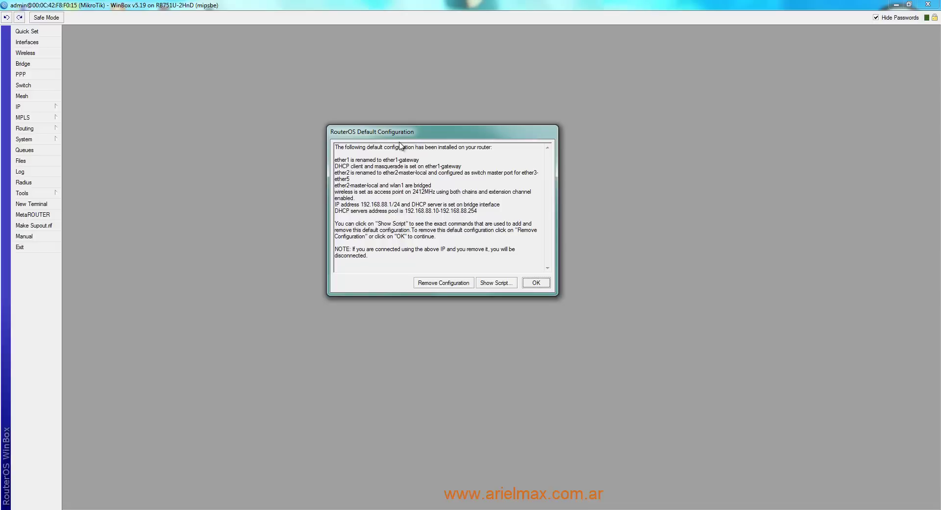
pyautogui.click(441, 285)
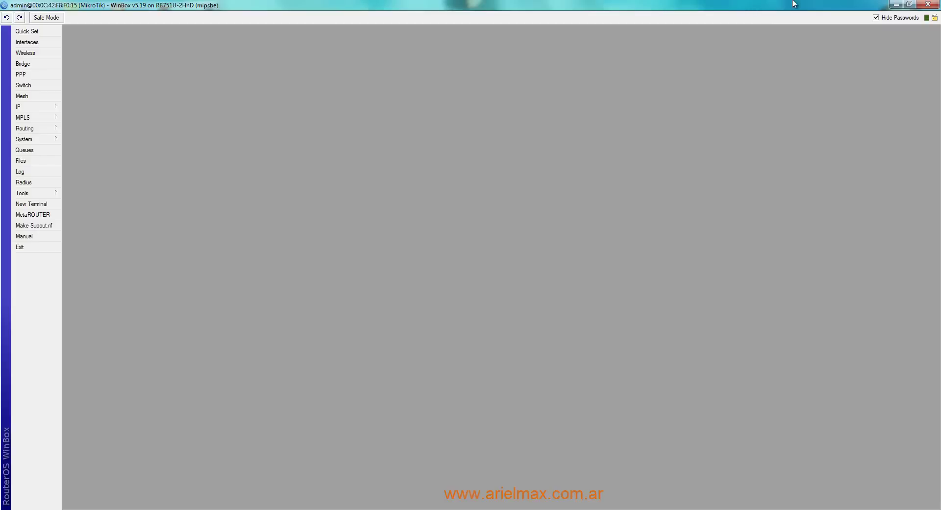
# Step: Close the router session, reconnect to the router through WinBox Loader and maximize the session window
pyautogui.click(929, 6)
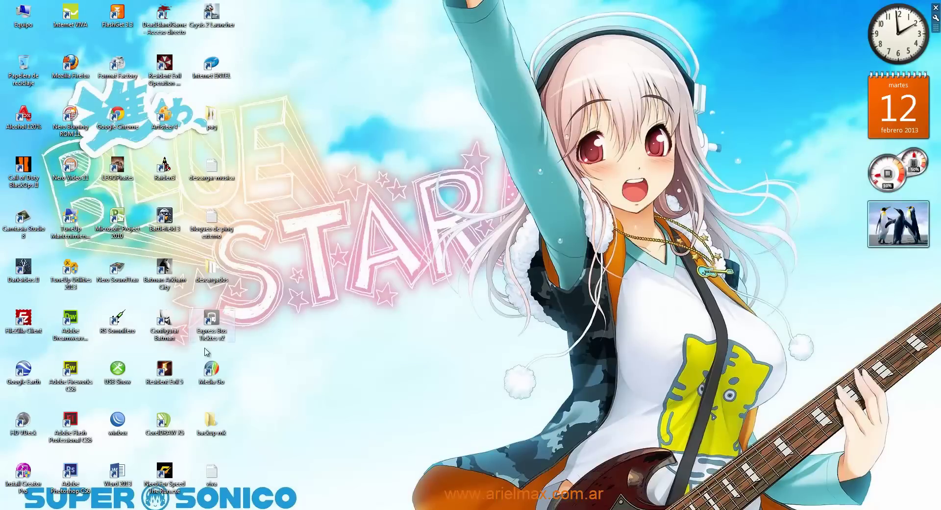
pyautogui.doubleClick(116, 422)
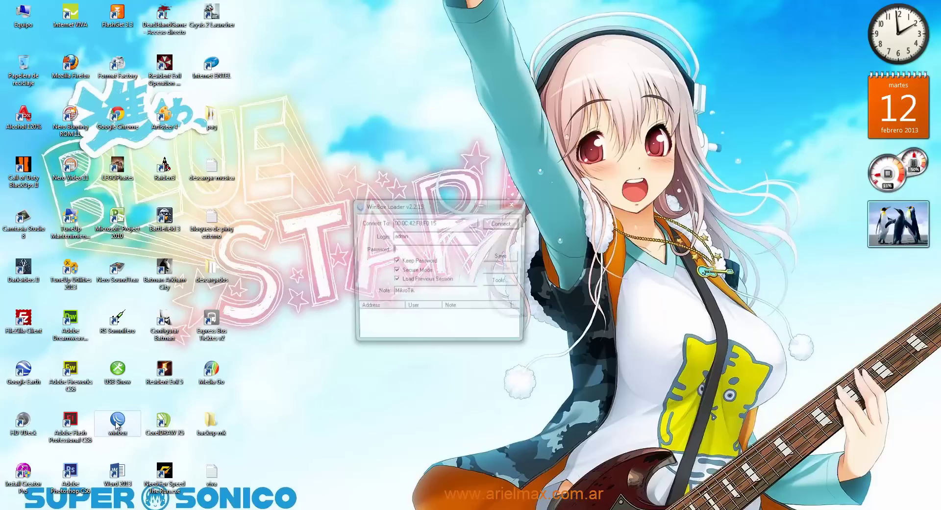
pyautogui.click(502, 223)
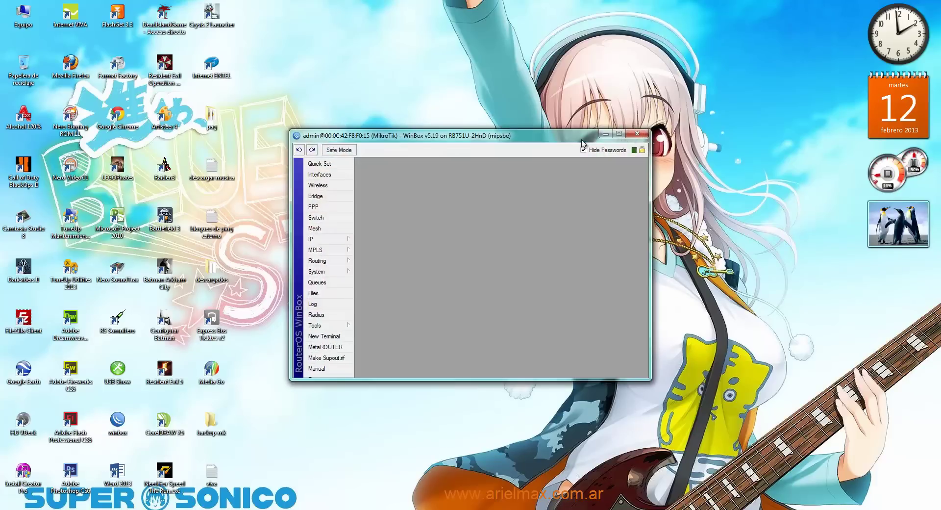
pyautogui.click(647, 129)
pyautogui.doubleClick(117, 423)
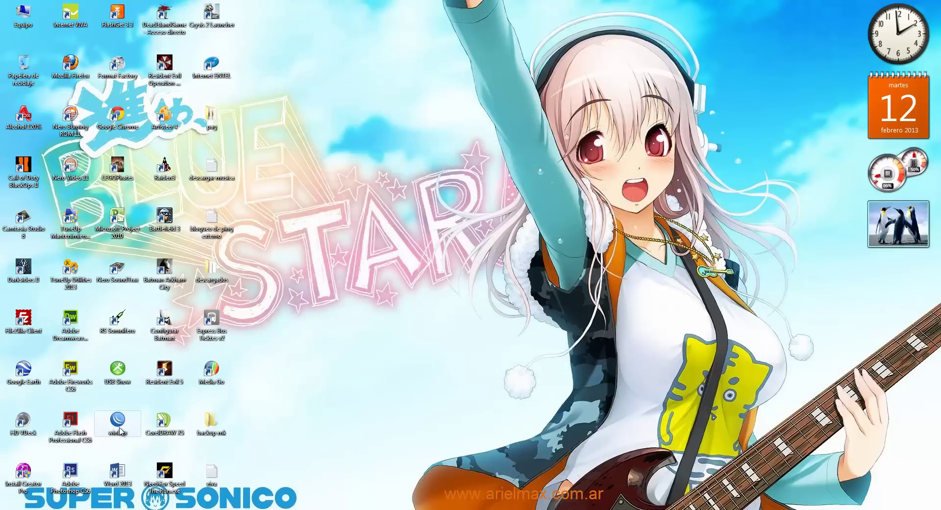
pyautogui.click(517, 224)
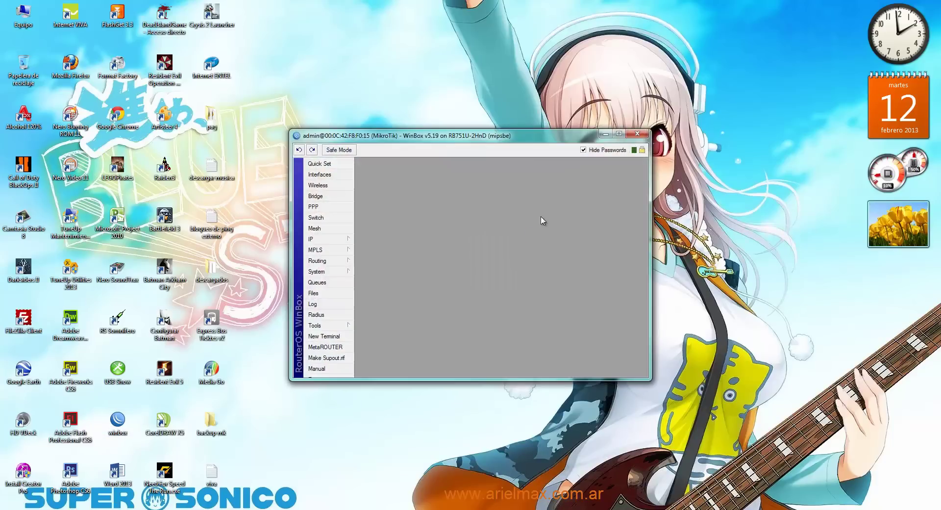
pyautogui.click(628, 129)
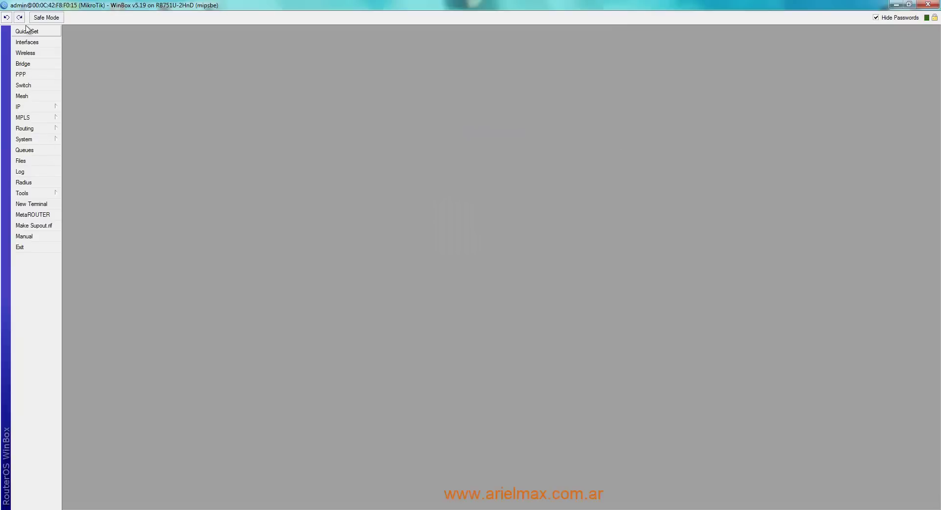
# Step: In the interface list, rename the ether2 interface to LAN and add the comment "Puerto 2" to it
pyautogui.click(47, 42)
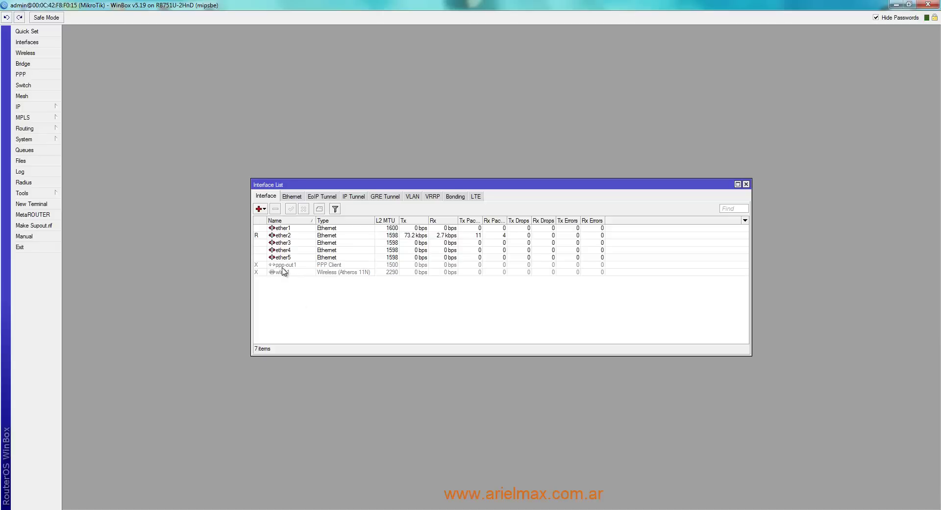
pyautogui.click(287, 265)
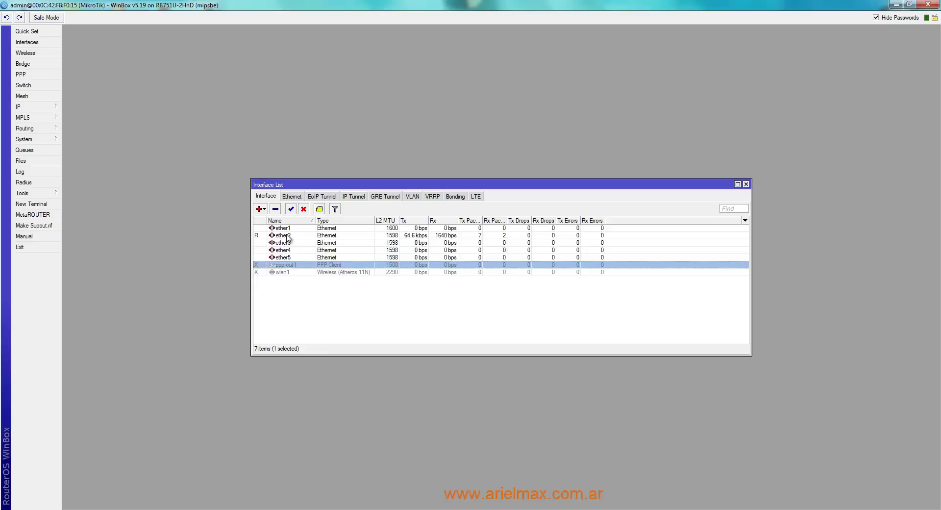
pyautogui.click(285, 272)
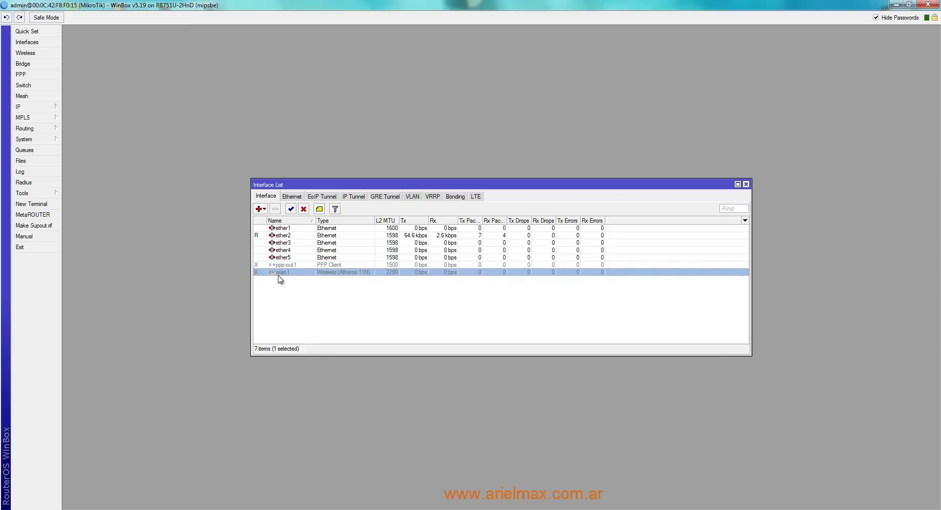
pyautogui.click(278, 238)
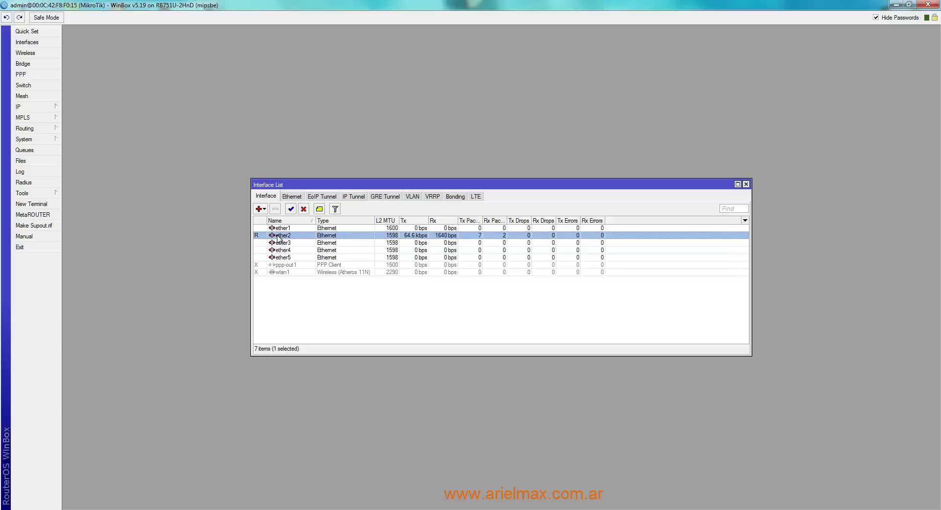
pyautogui.doubleClick(279, 238)
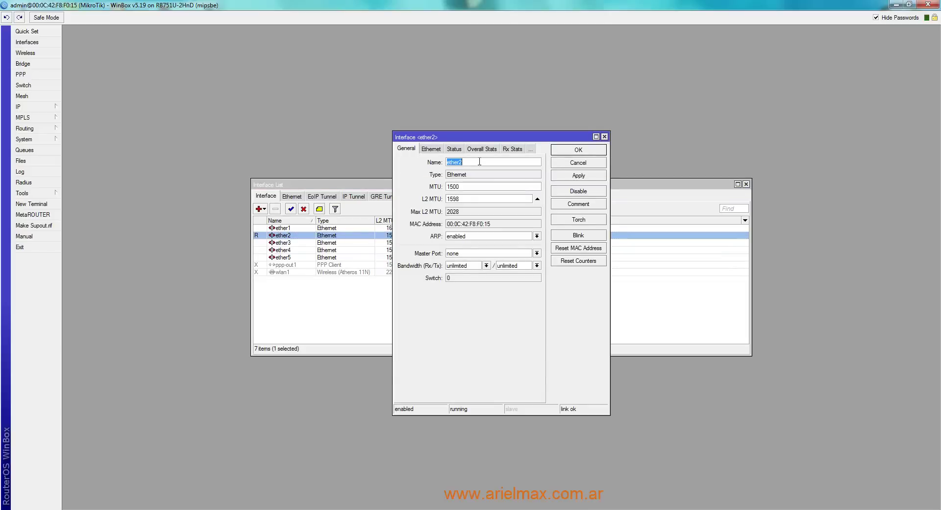
pyautogui.write('LAN')
pyautogui.click(581, 205)
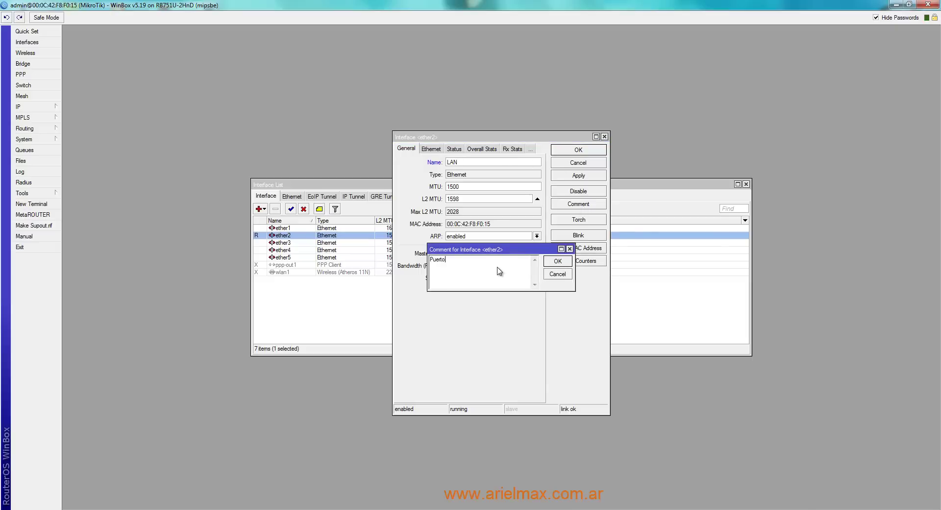
pyautogui.click(558, 261)
pyautogui.click(585, 152)
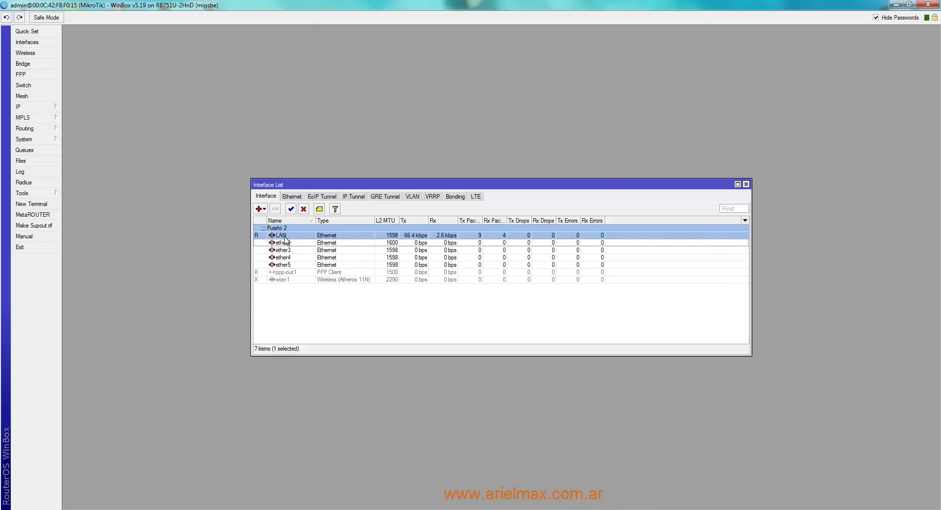
# Step: Rename the ppp-out1 PPP client interface to Modem-3G and apply the change
pyautogui.click(282, 273)
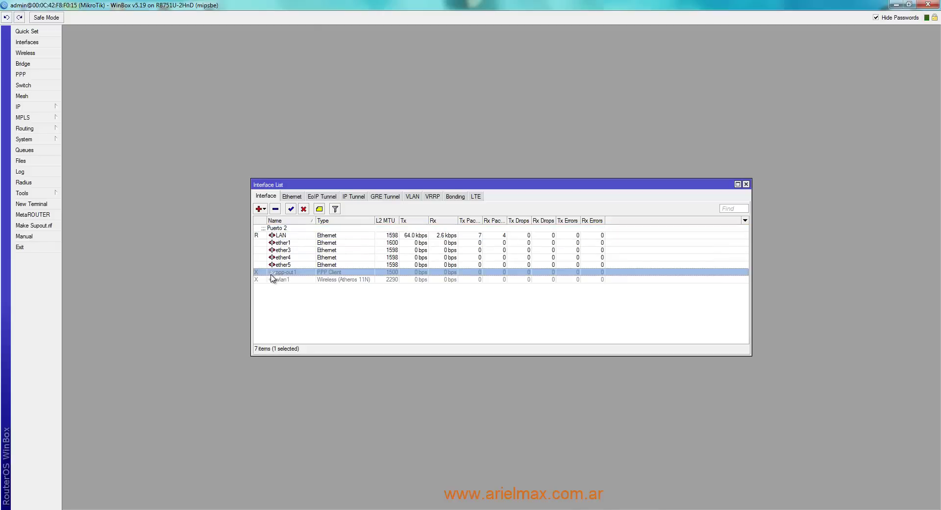
pyautogui.doubleClick(286, 274)
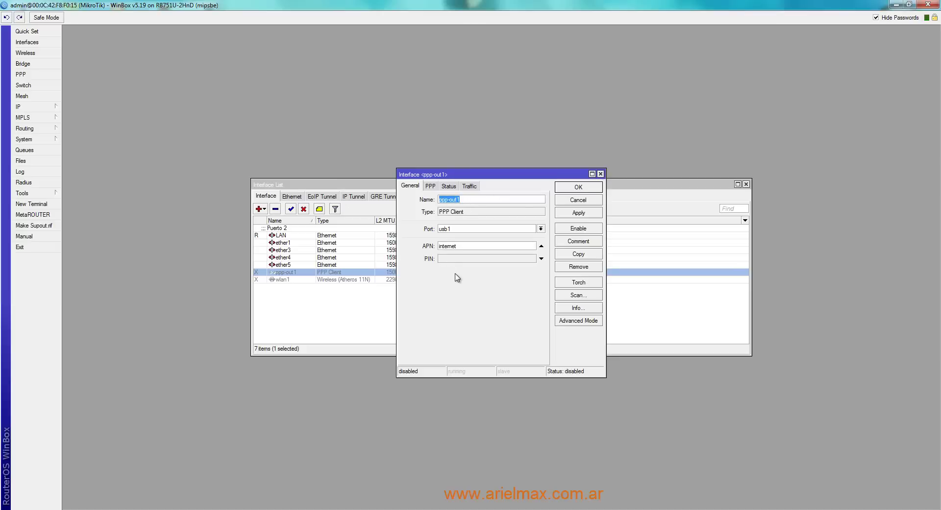
pyautogui.write('Modem-3G')
pyautogui.click(571, 213)
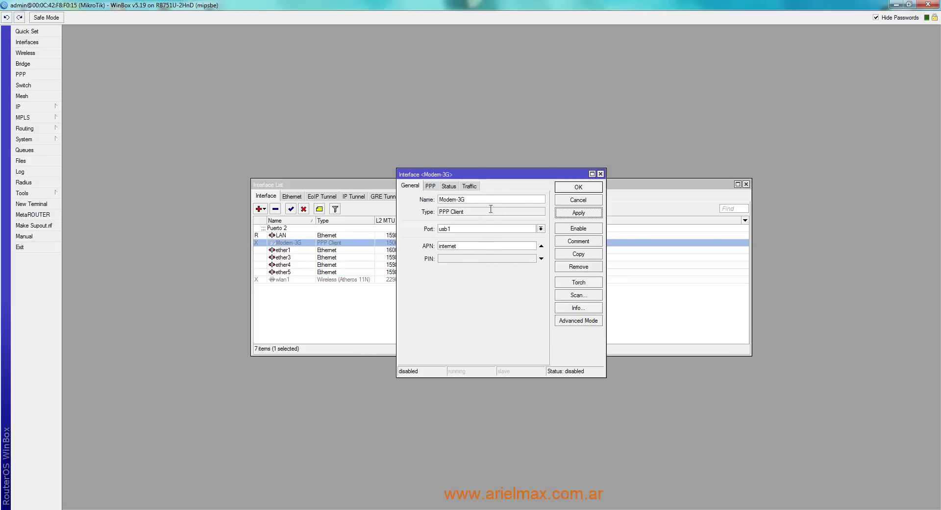
# Step: Shrink the WinBox window and open the desktop text file viva beside it, keeping the Modem-3G settings in view
pyautogui.moveTo(335, 183); pyautogui.dragTo(154, 183)
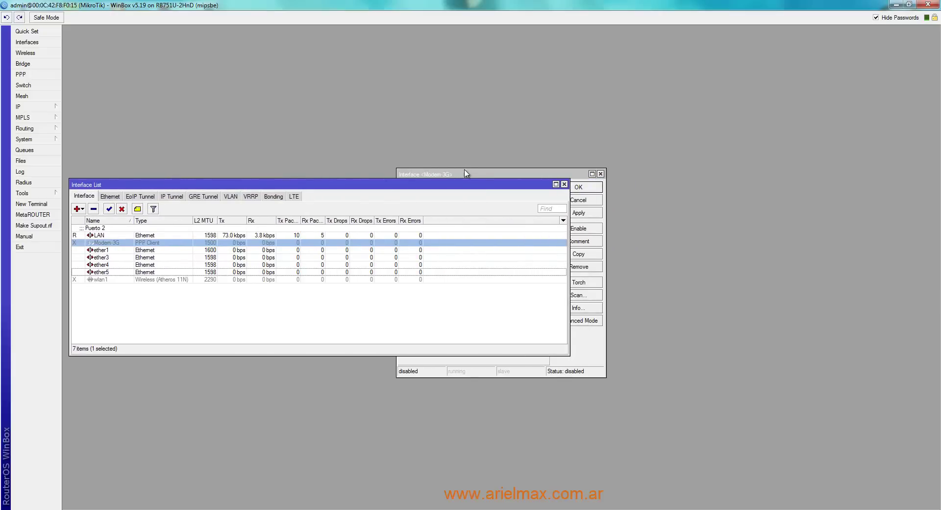
pyautogui.moveTo(467, 174); pyautogui.dragTo(162, 29)
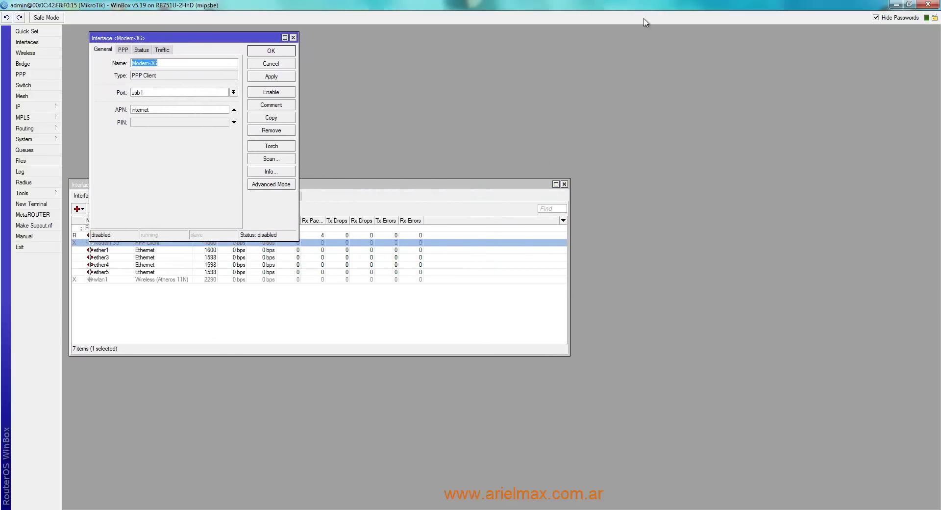
pyautogui.click(909, 5)
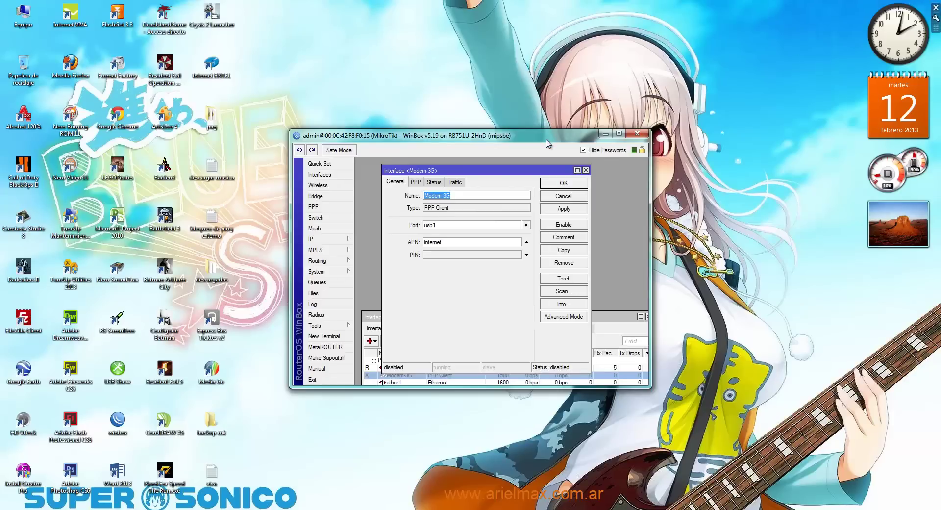
pyautogui.moveTo(441, 133); pyautogui.dragTo(233, 62)
pyautogui.doubleClick(212, 471)
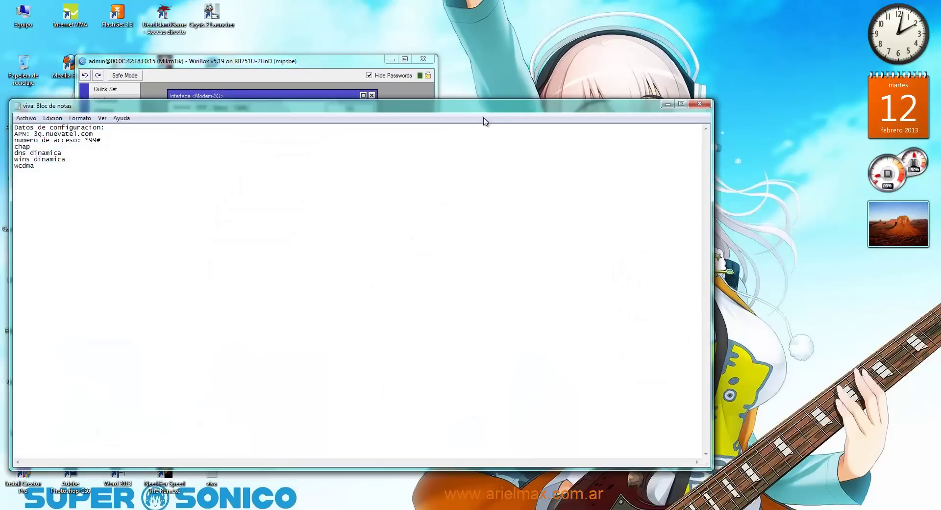
pyautogui.moveTo(486, 112); pyautogui.dragTo(681, 65)
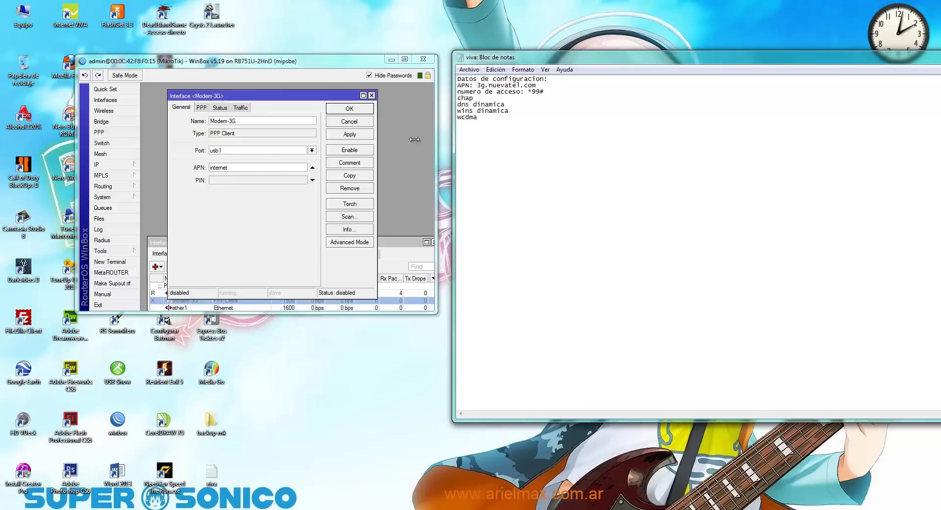
# Step: Set the Modem-3G interface's APN to 3g.nuevatel.com, taken from the viva text file, and apply the change
pyautogui.moveTo(495, 87); pyautogui.dragTo(524, 88)
pyautogui.moveTo(233, 168); pyautogui.dragTo(212, 169)
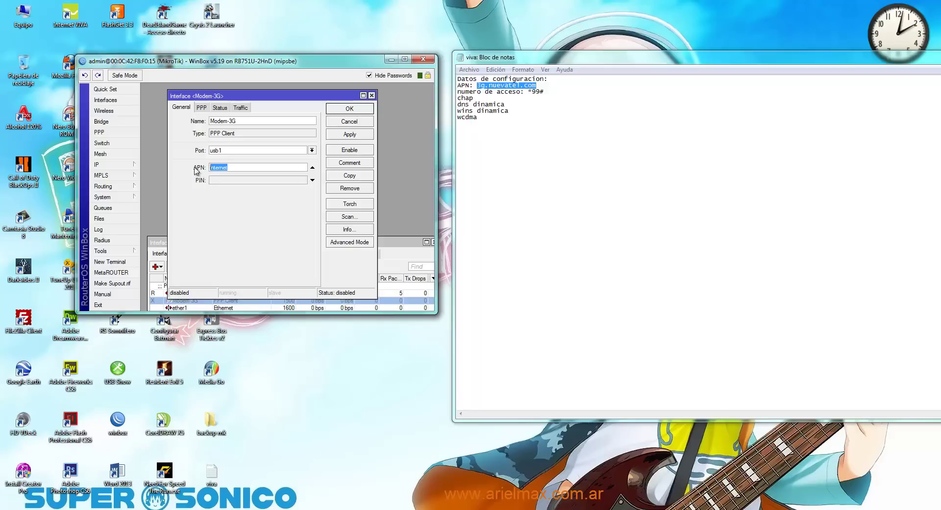
pyautogui.write('3g.nuevatel.com')
pyautogui.click(363, 137)
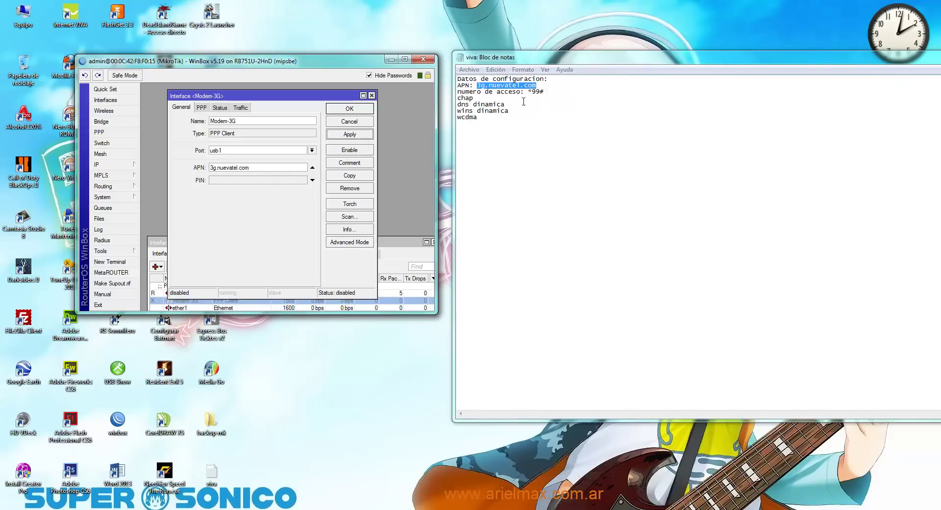
# Step: In Modem-3G's advanced PPP settings, set the phone number to *99#, disable Dial On Demand and save the interface
pyautogui.click(364, 242)
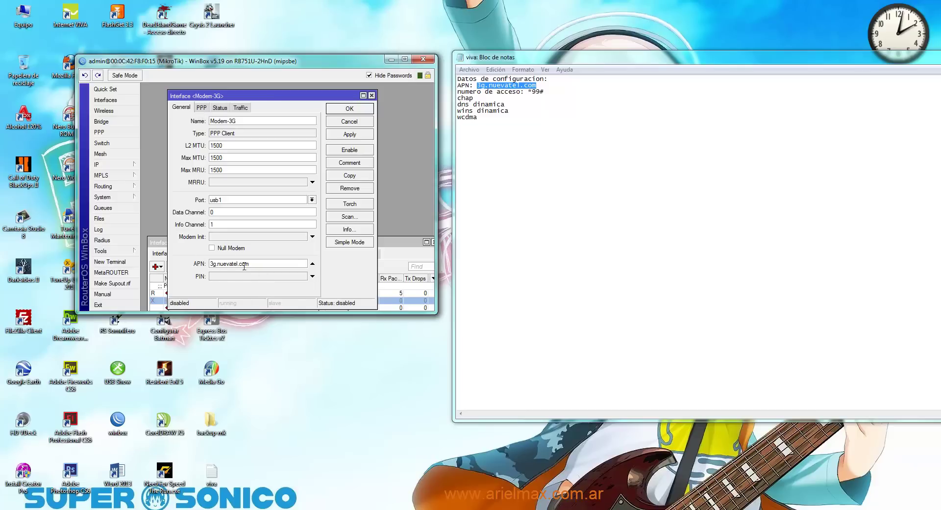
pyautogui.click(201, 107)
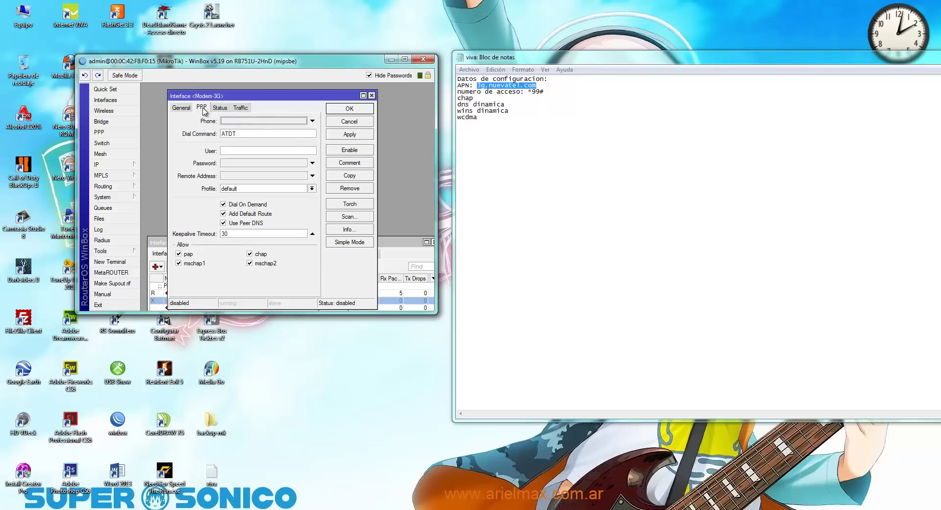
pyautogui.click(271, 121)
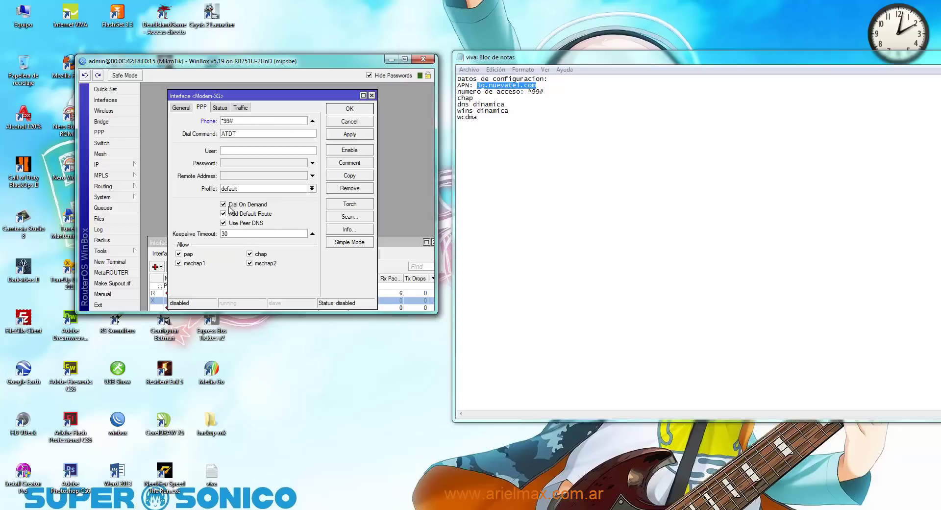
pyautogui.click(224, 204)
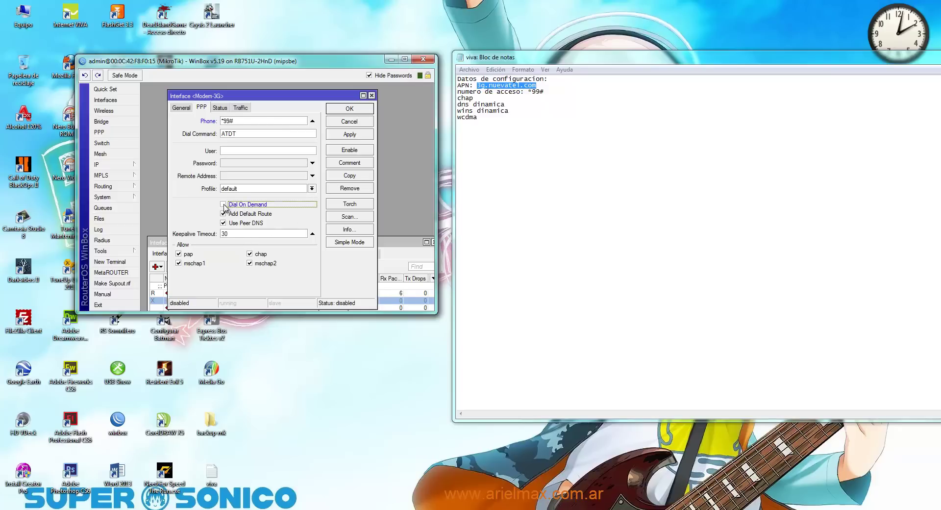
pyautogui.click(350, 136)
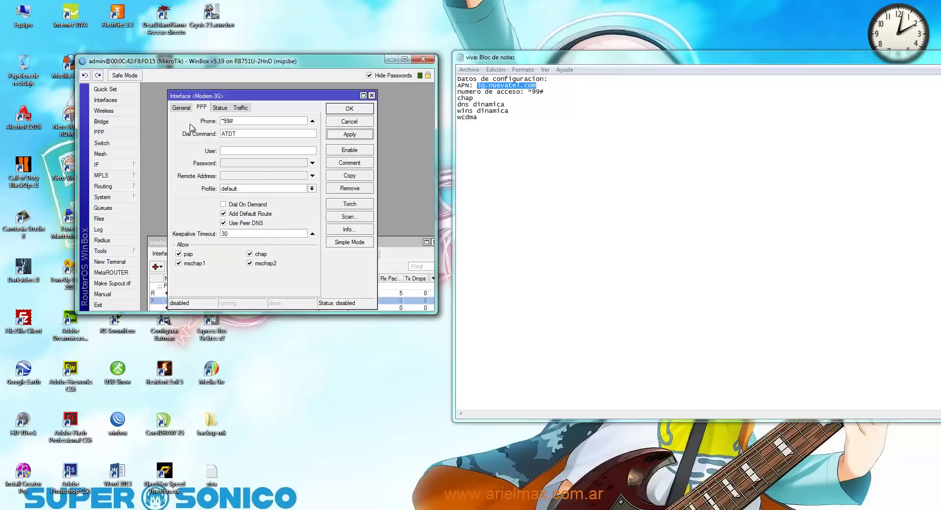
pyautogui.click(180, 108)
pyautogui.click(364, 110)
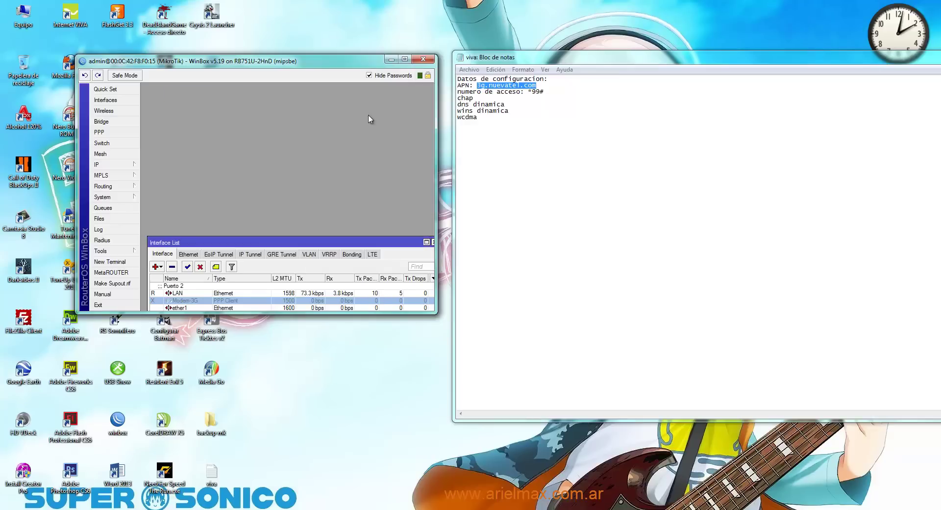
# Step: Enable the Modem-3G interface in the maximized session window and check its connection status
pyautogui.click(405, 59)
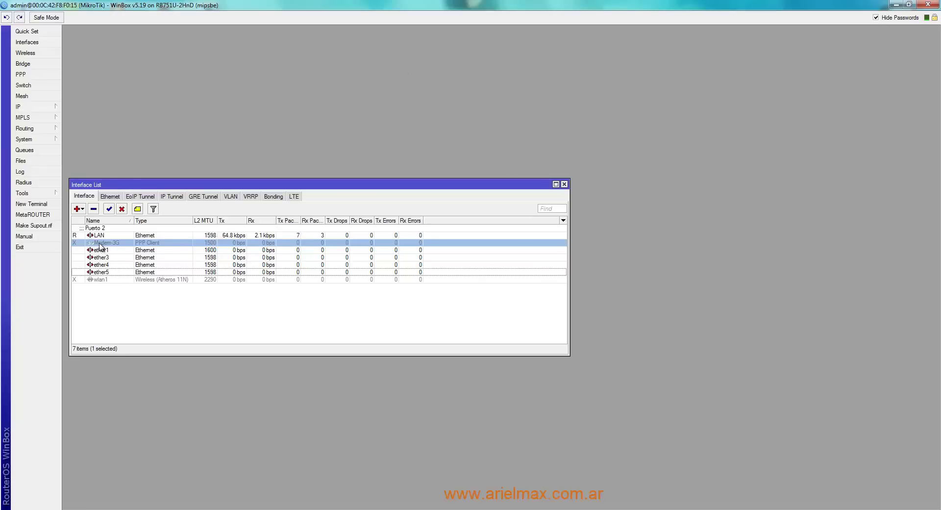
pyautogui.click(112, 212)
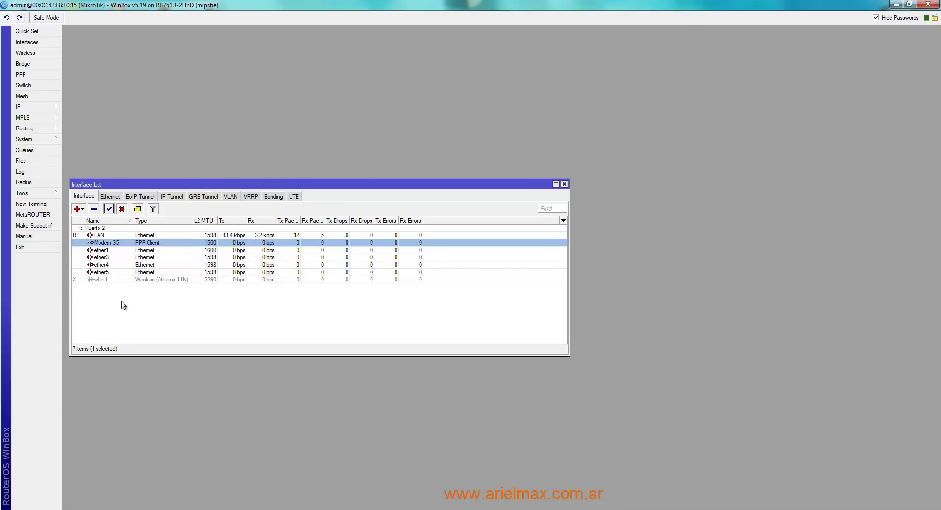
pyautogui.doubleClick(111, 242)
pyautogui.moveTo(169, 39); pyautogui.dragTo(286, 83)
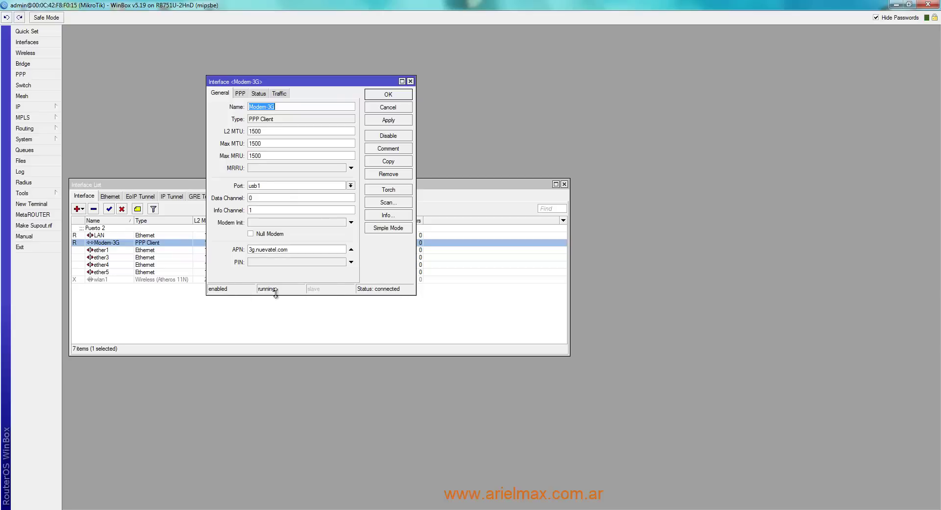
pyautogui.click(410, 81)
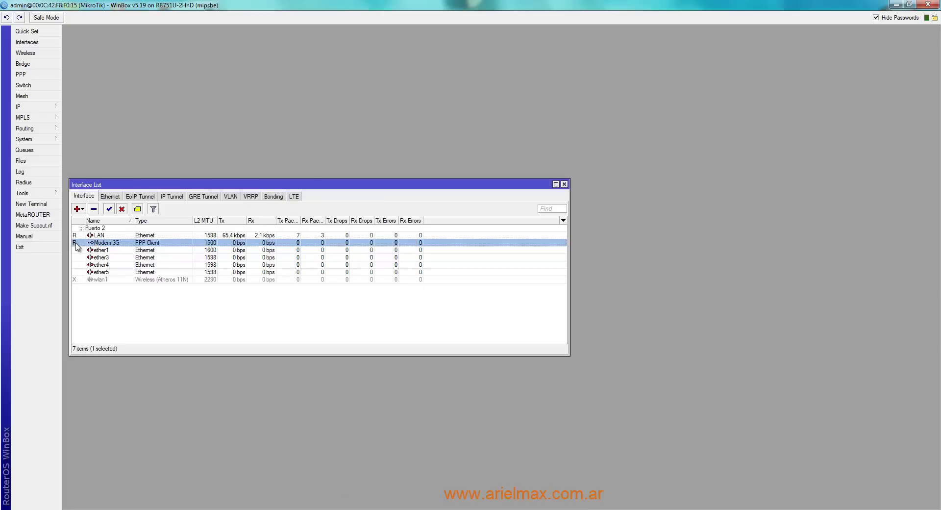
pyautogui.moveTo(160, 185); pyautogui.dragTo(179, 156)
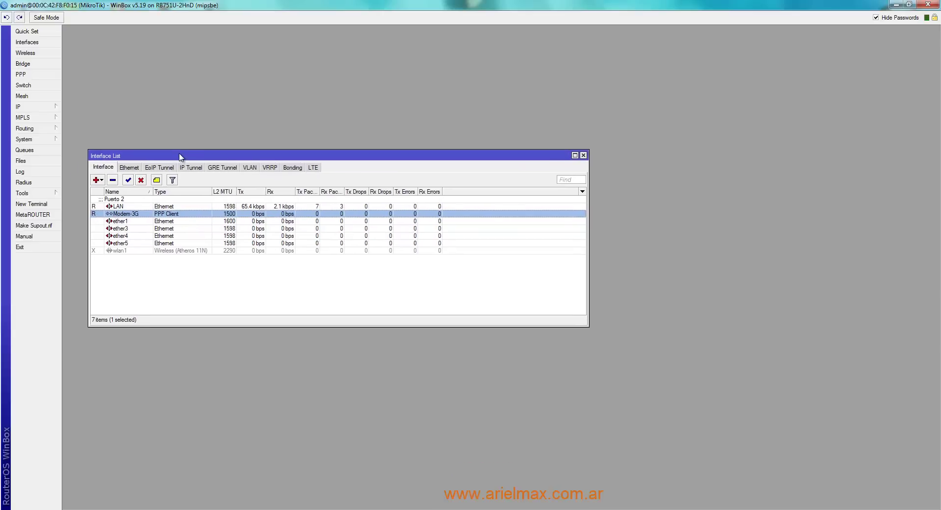
# Step: Add the IP address 192.168.78.1/24 on the LAN interface and widen the Address column in the address list
pyautogui.click(57, 109)
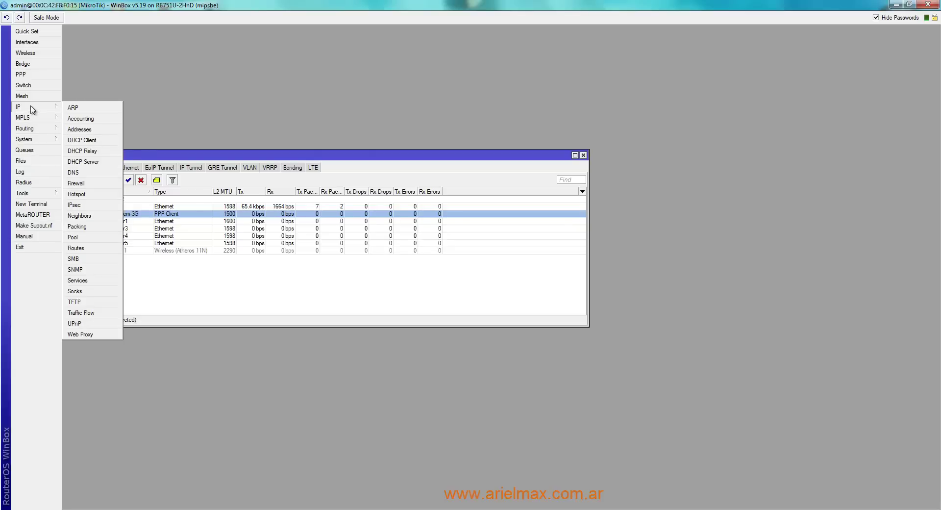
pyautogui.click(98, 129)
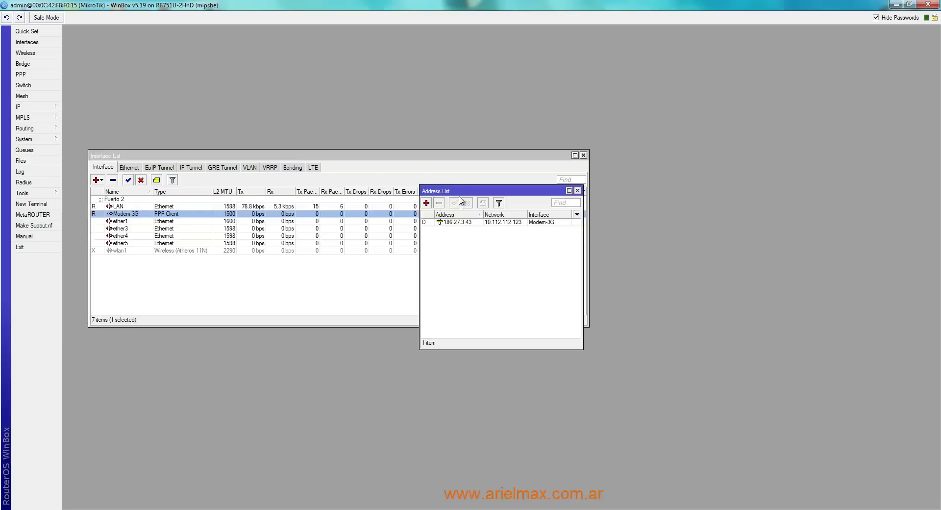
pyautogui.moveTo(461, 199); pyautogui.dragTo(337, 263)
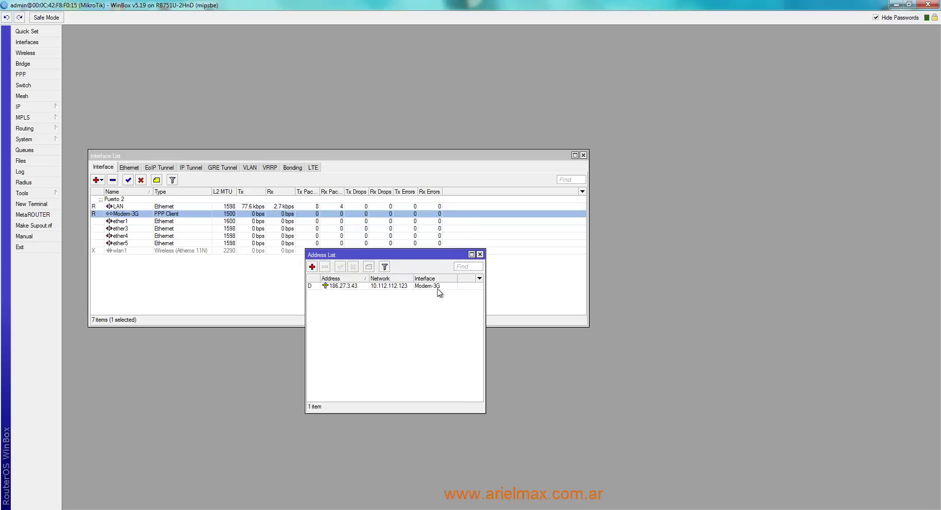
pyautogui.click(312, 267)
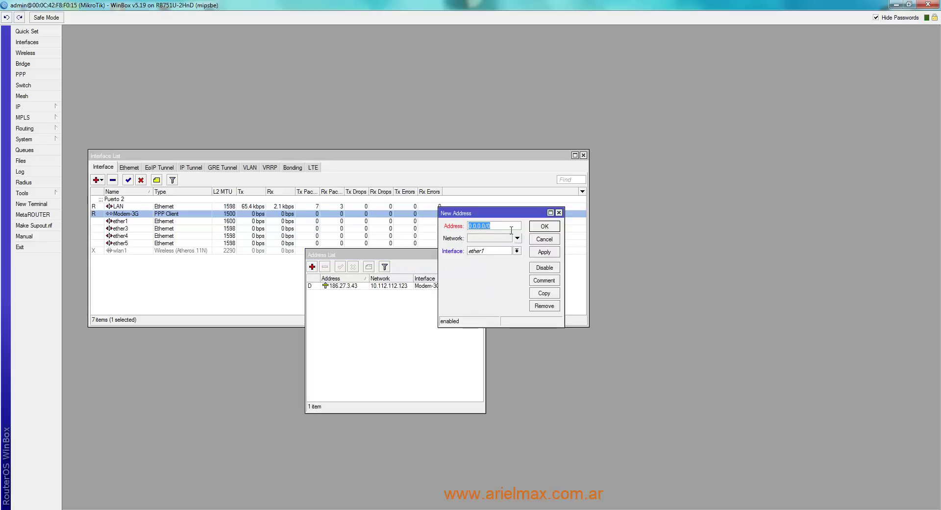
pyautogui.write('192.168.78.1/24')
pyautogui.click(516, 250)
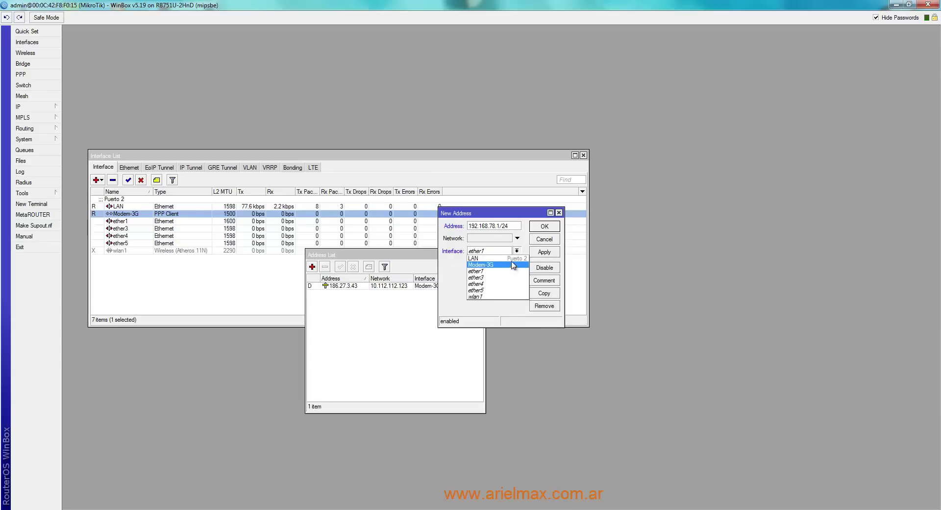
pyautogui.click(513, 258)
pyautogui.click(553, 252)
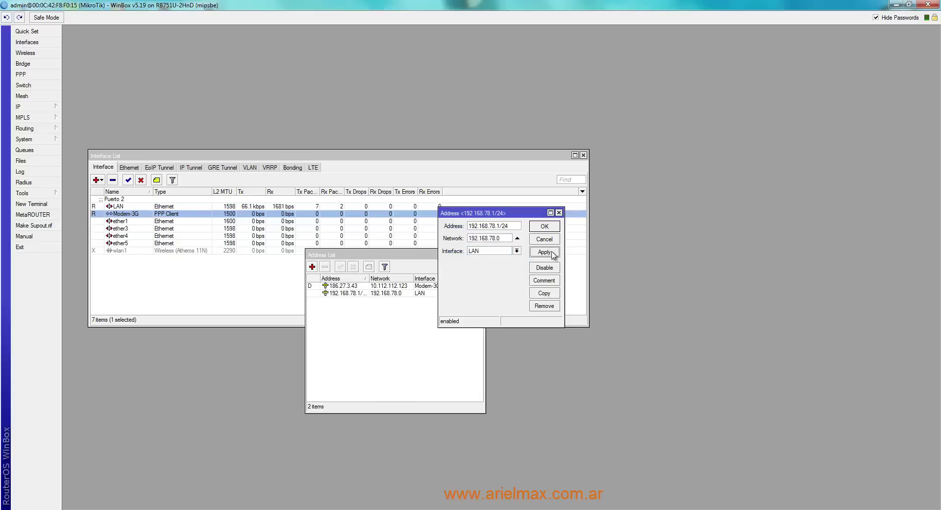
pyautogui.click(550, 227)
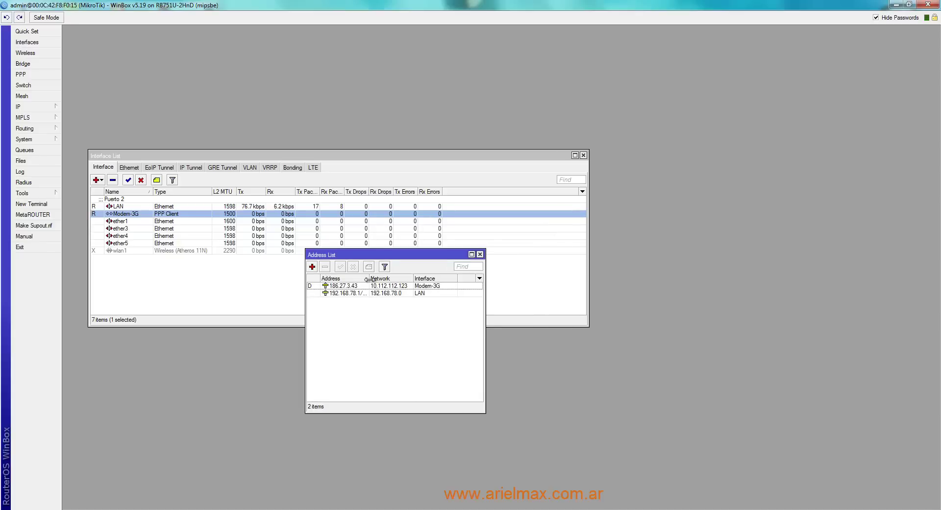
pyautogui.moveTo(369, 278); pyautogui.dragTo(385, 278)
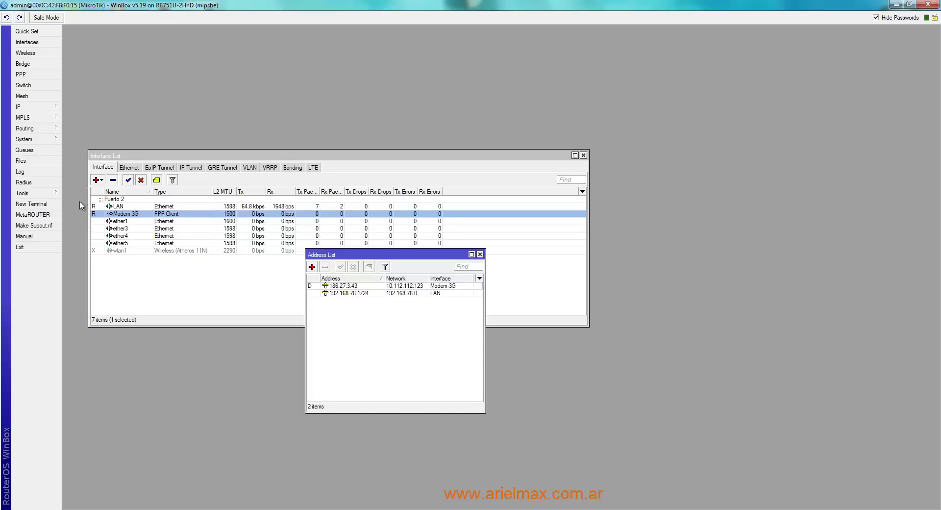
# Step: Allow remote requests in the router's DNS settings and save them
pyautogui.click(44, 107)
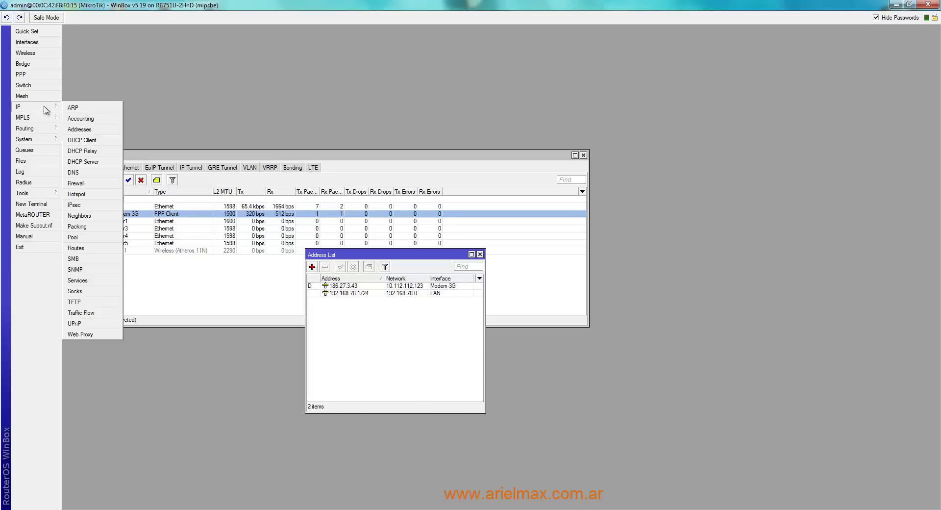
pyautogui.click(73, 173)
pyautogui.moveTo(505, 226); pyautogui.dragTo(608, 290)
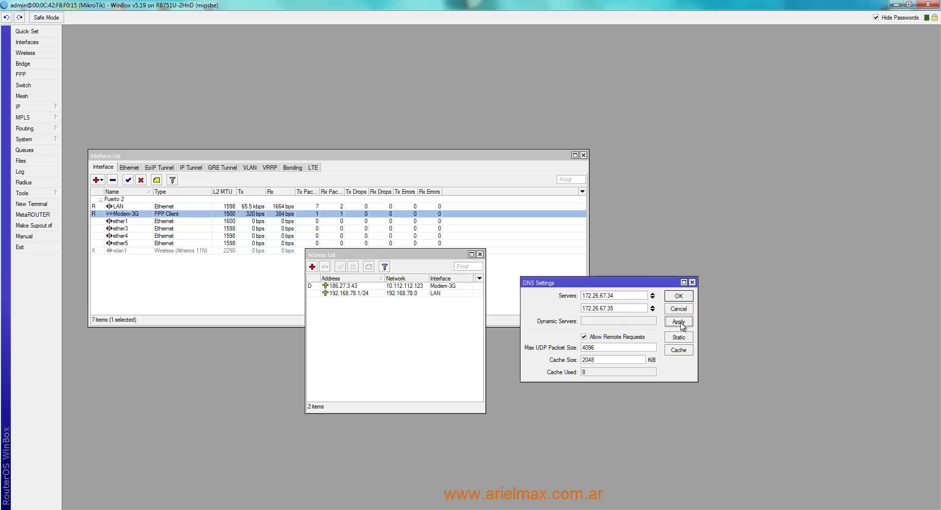
pyautogui.click(679, 296)
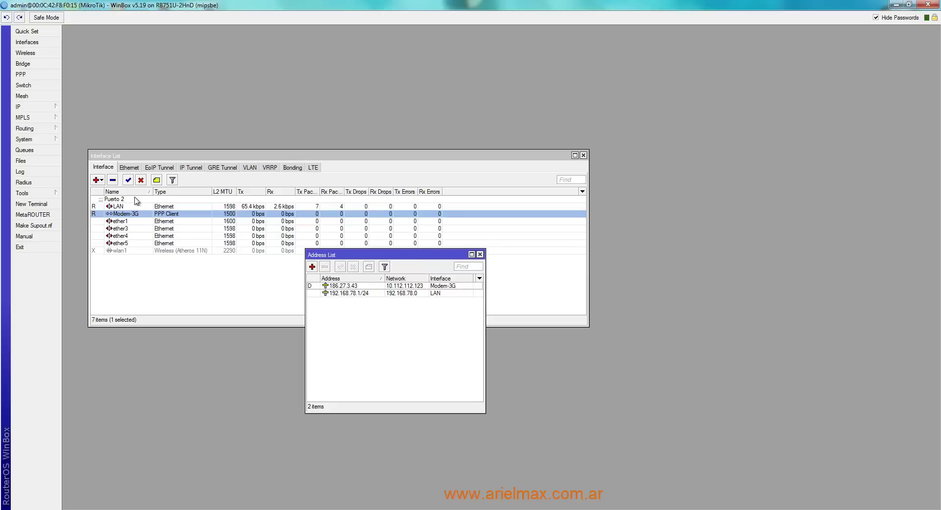
# Step: Start a new firewall NAT rule in the srcnat chain with Modem-3G as its out interface
pyautogui.click(32, 110)
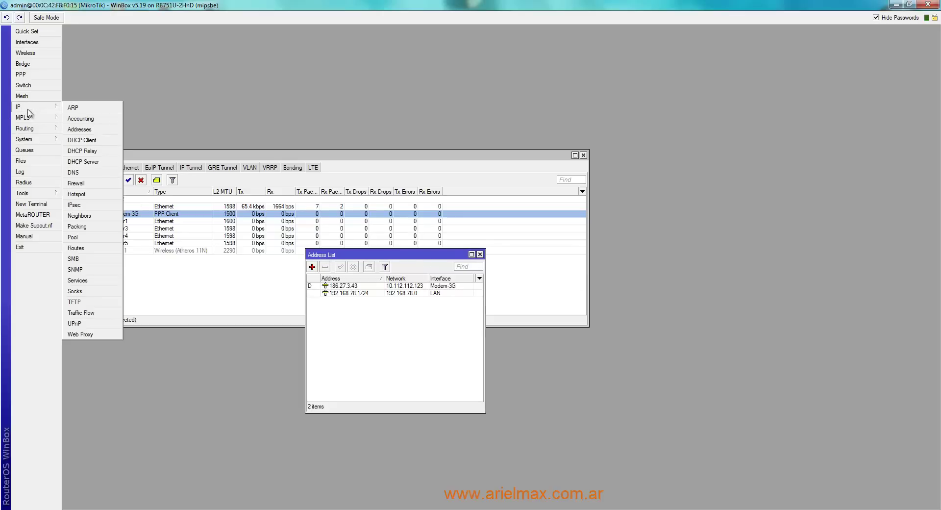
pyautogui.click(78, 184)
pyautogui.moveTo(369, 192); pyautogui.dragTo(553, 236)
pyautogui.click(462, 257)
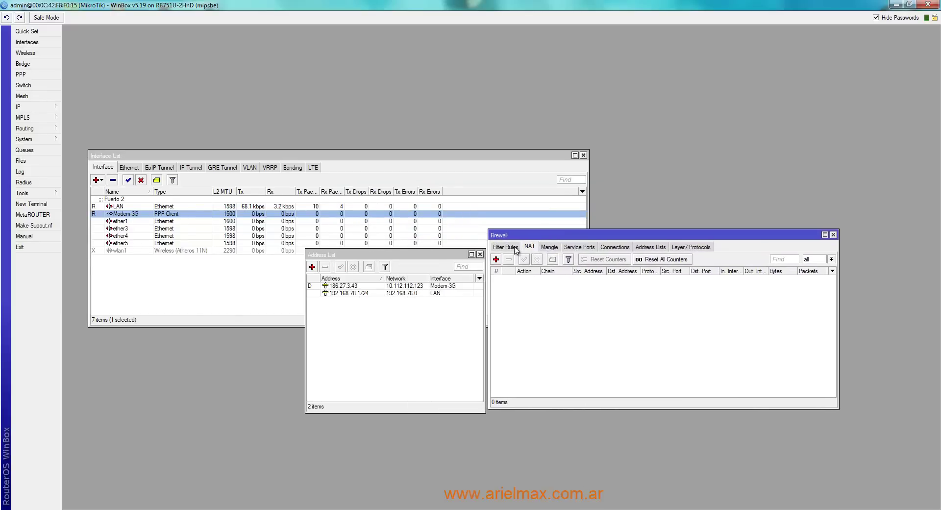
pyautogui.click(496, 260)
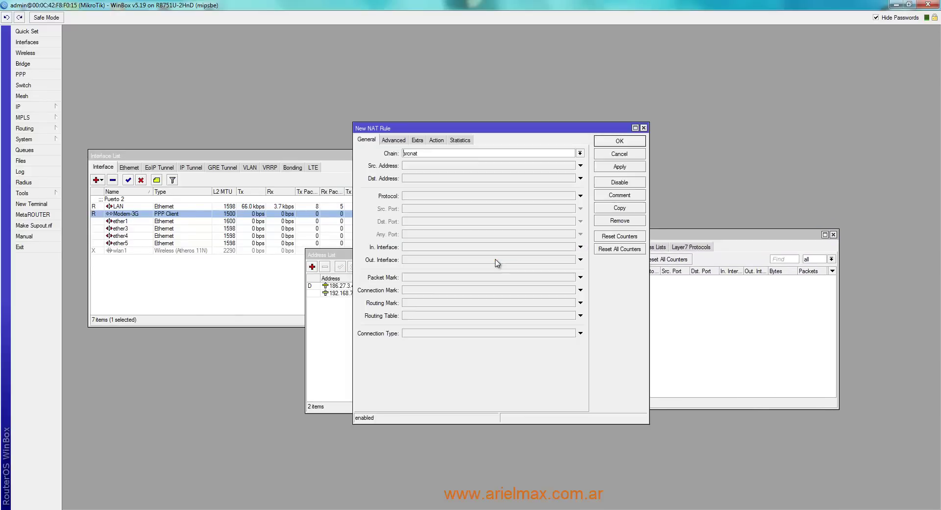
pyautogui.moveTo(371, 128); pyautogui.dragTo(395, 106)
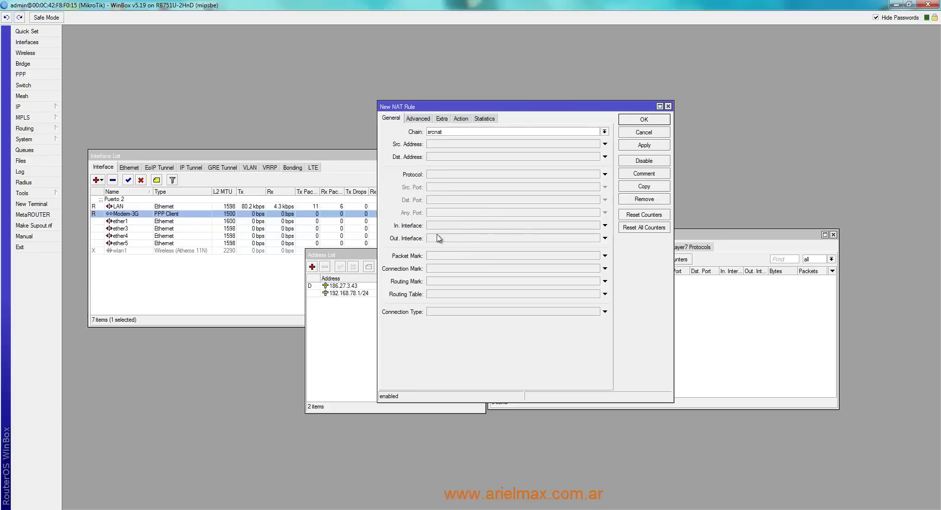
pyautogui.click(605, 237)
pyautogui.click(595, 238)
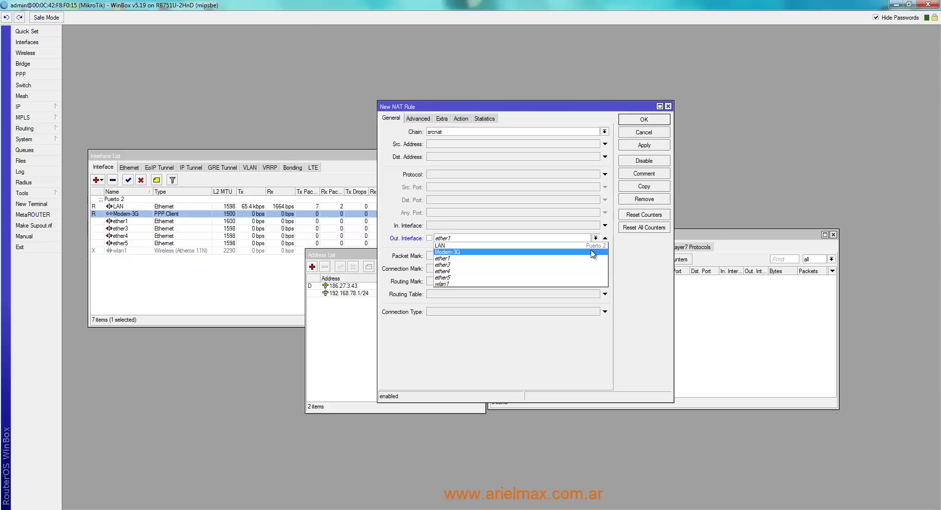
pyautogui.click(552, 254)
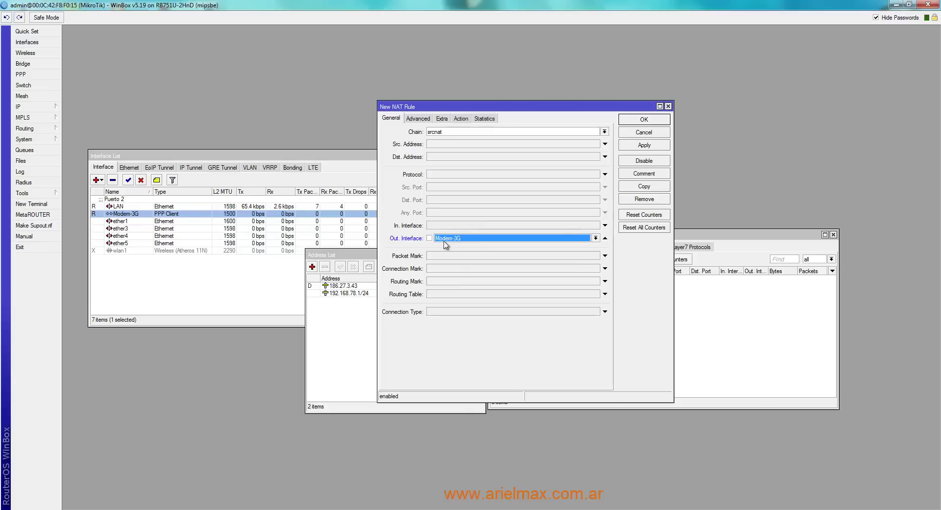
# Step: Set the new NAT rule's action to masquerade and save the rule
pyautogui.click(460, 119)
pyautogui.click(606, 132)
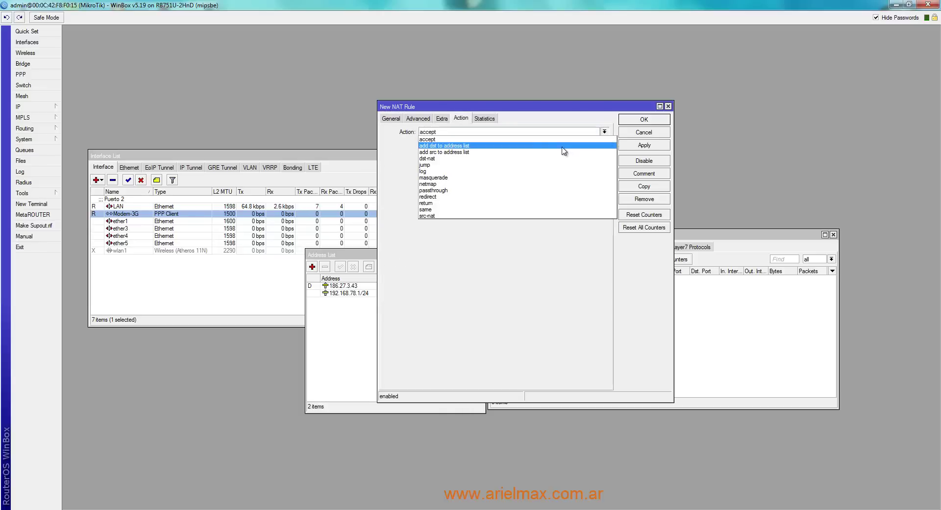
pyautogui.click(539, 178)
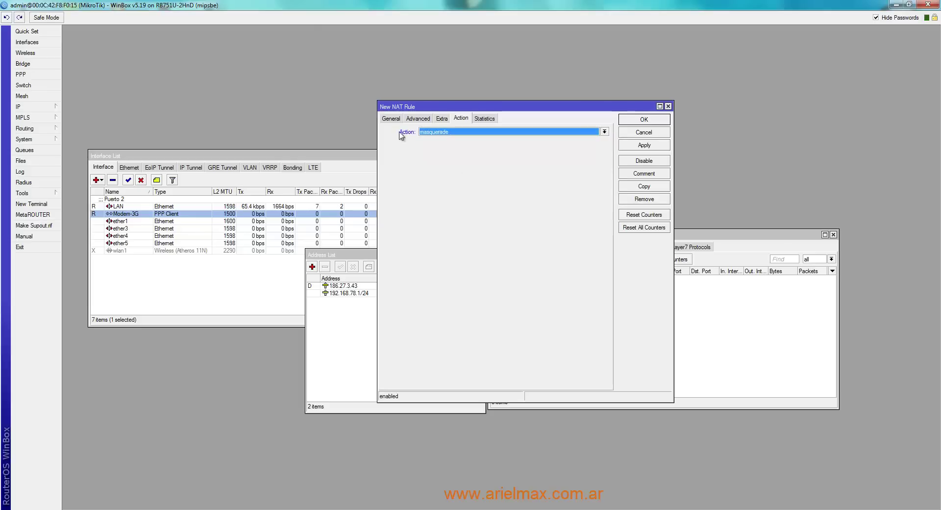
pyautogui.click(645, 145)
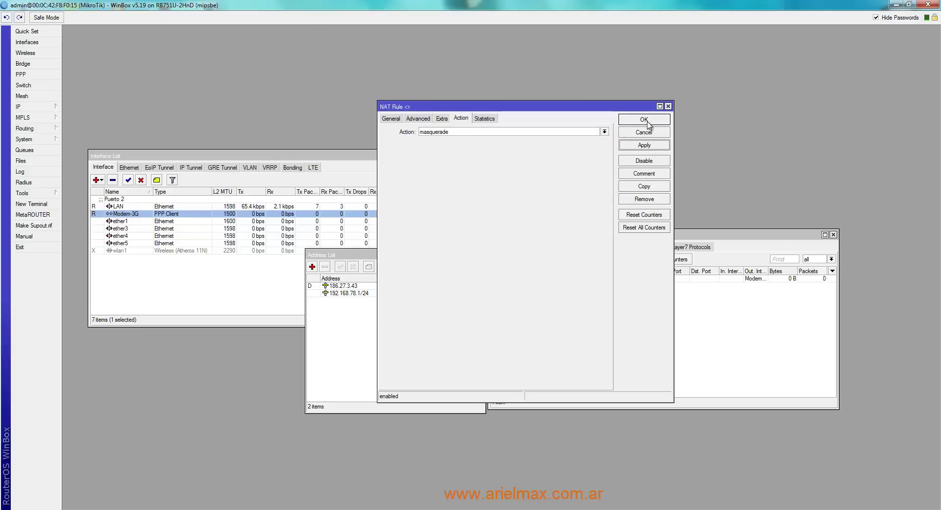
pyautogui.click(644, 120)
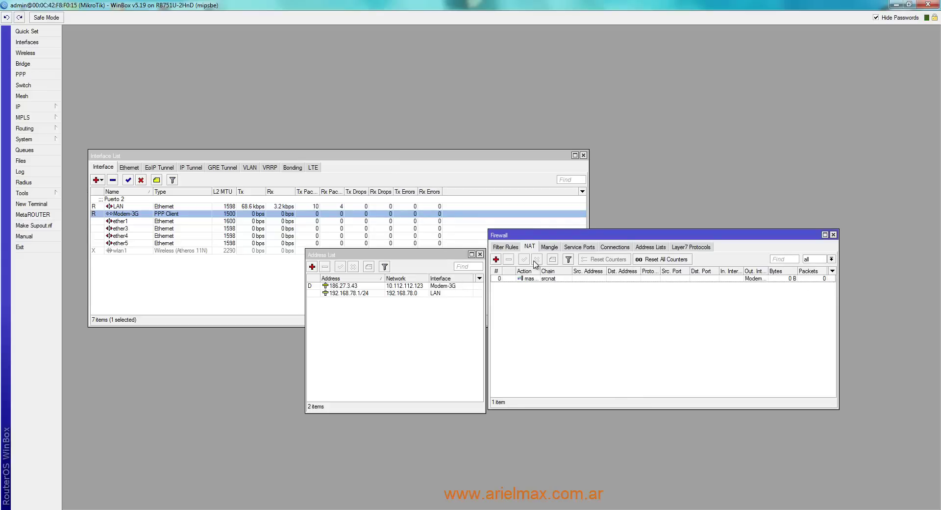
# Step: Review the router's IP route list and close it
pyautogui.click(43, 107)
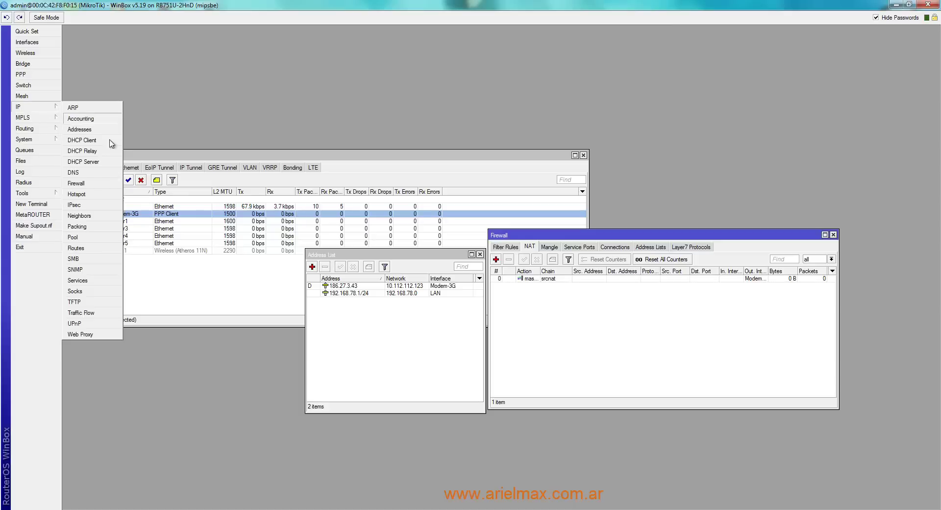
pyautogui.click(93, 248)
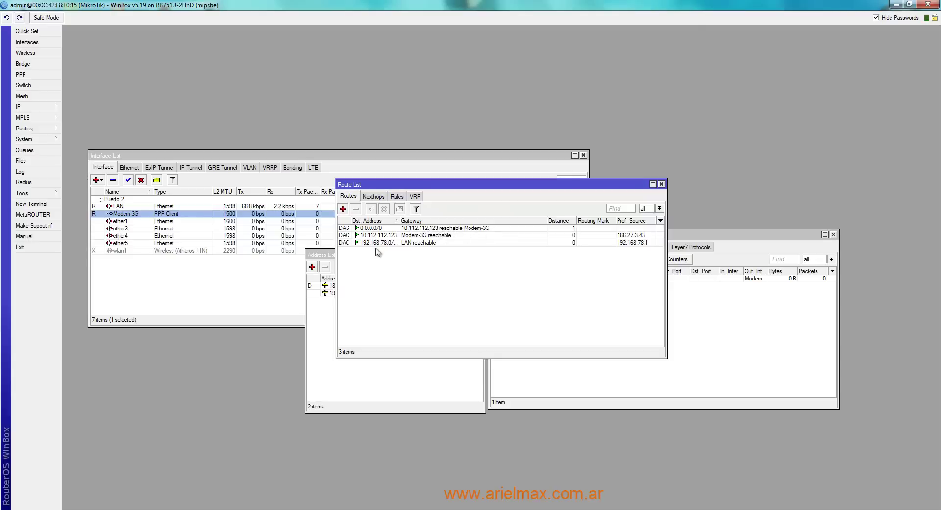
pyautogui.click(661, 184)
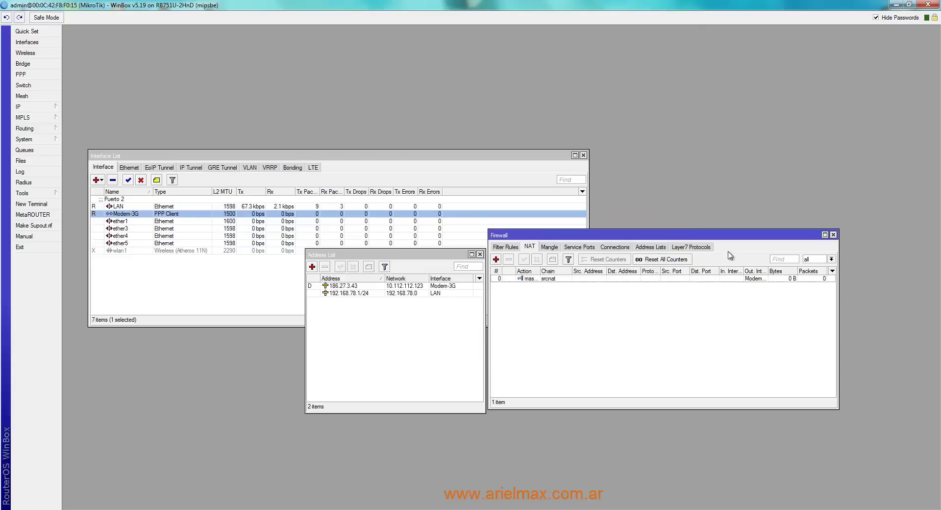
# Step: Close the remaining router windows, the WinBox session and the viva notes file
pyautogui.click(833, 235)
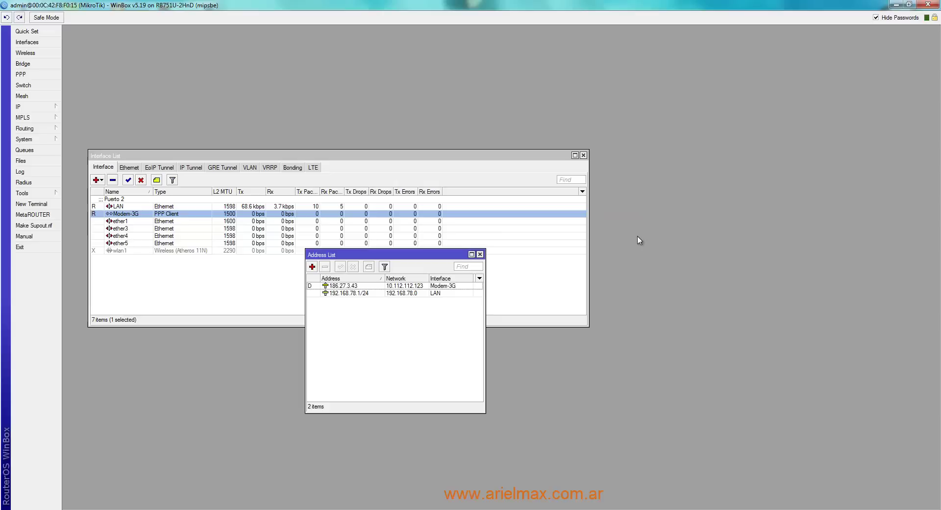
pyautogui.click(480, 255)
pyautogui.click(583, 154)
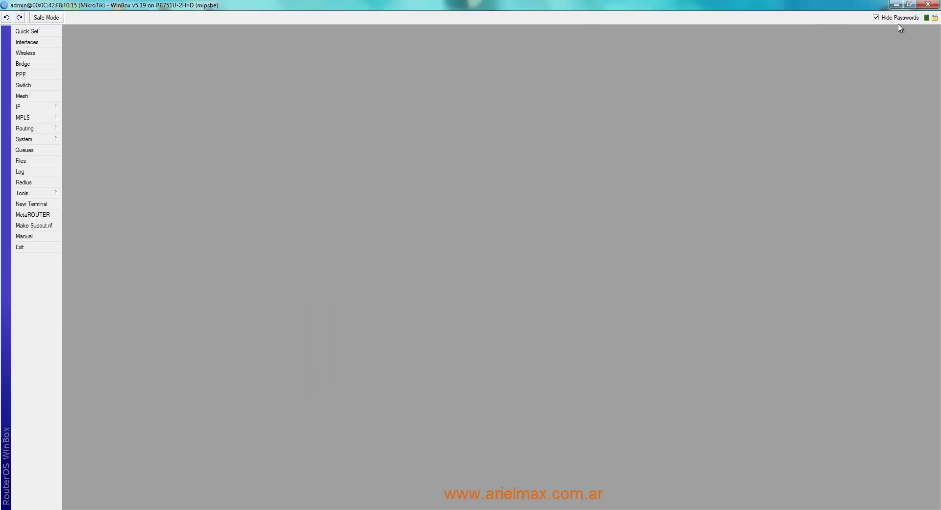
pyautogui.click(928, 5)
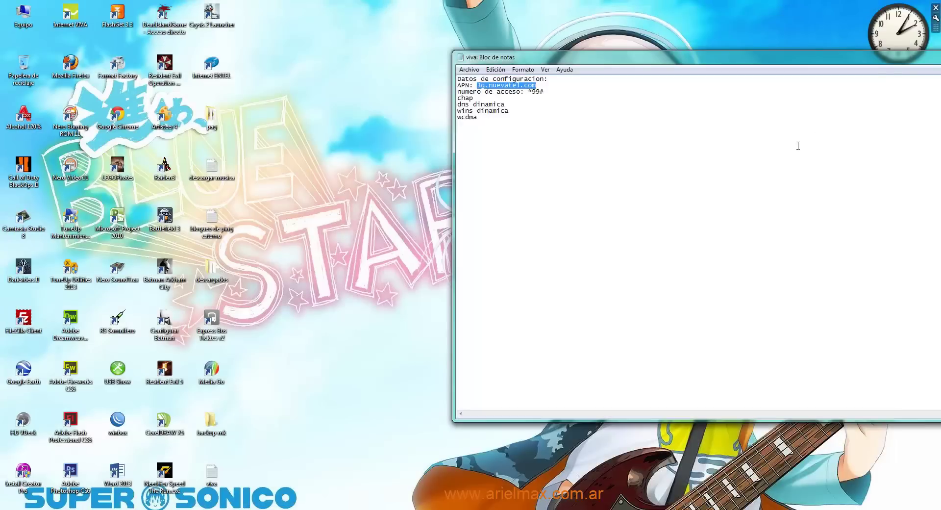
pyautogui.moveTo(880, 60); pyautogui.dragTo(563, 55)
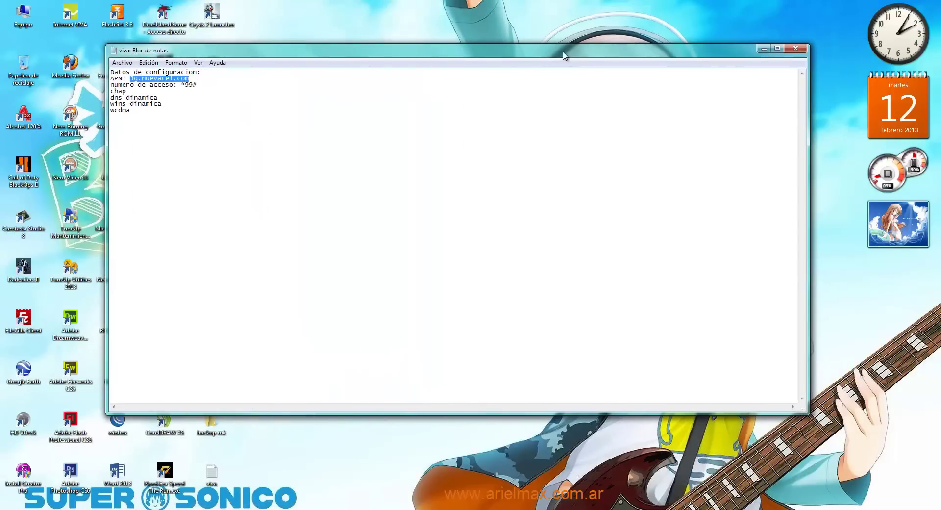
pyautogui.click(793, 48)
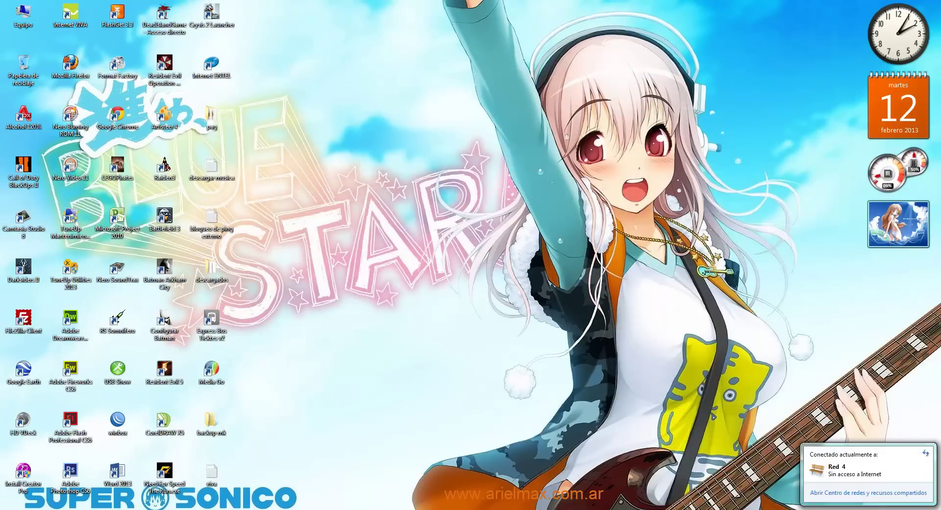
# Step: Open the properties of the Conexión de área local 2 network adapter from the Windows network center
pyautogui.click(867, 499)
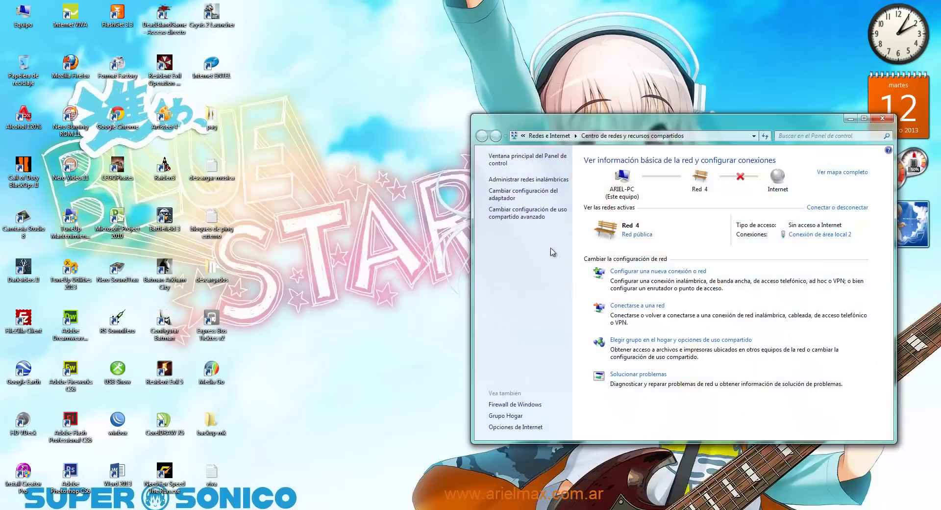
pyautogui.click(510, 194)
pyautogui.click(623, 176)
pyautogui.rightClick(624, 177)
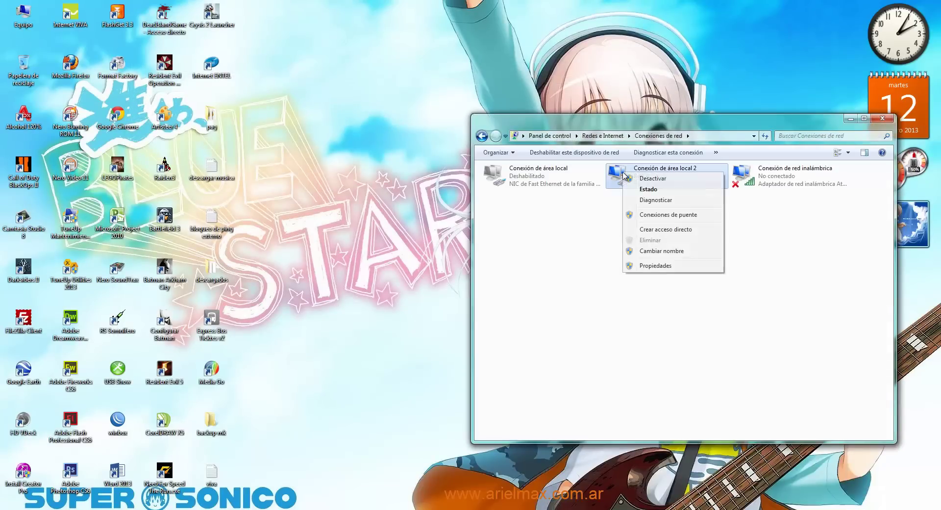
pyautogui.click(640, 267)
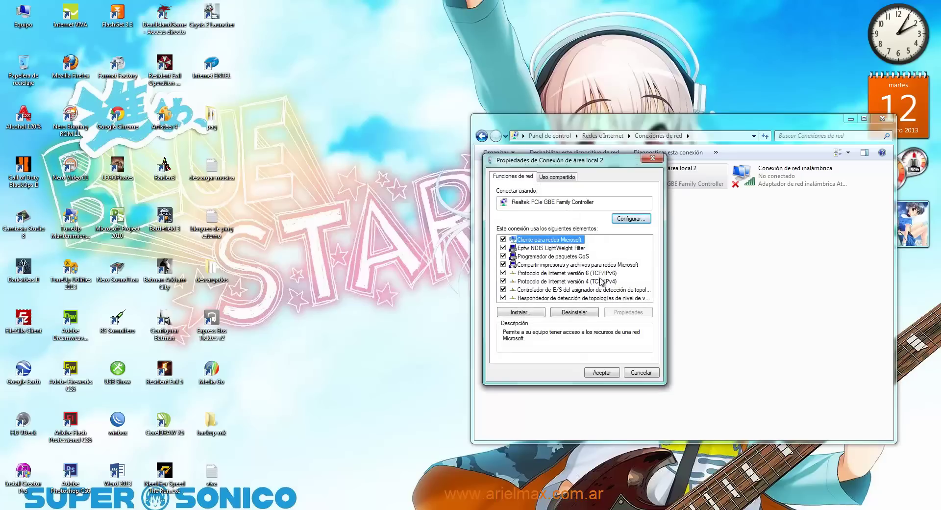
# Step: Set the adapter's IPv4 address to 192.168.78.2, mask 255.255.255.0, gateway 192.168.78.1, DNS servers 192.168.78.1 and 8.8.8.8, and save the settings
pyautogui.doubleClick(608, 281)
pyautogui.click(549, 268)
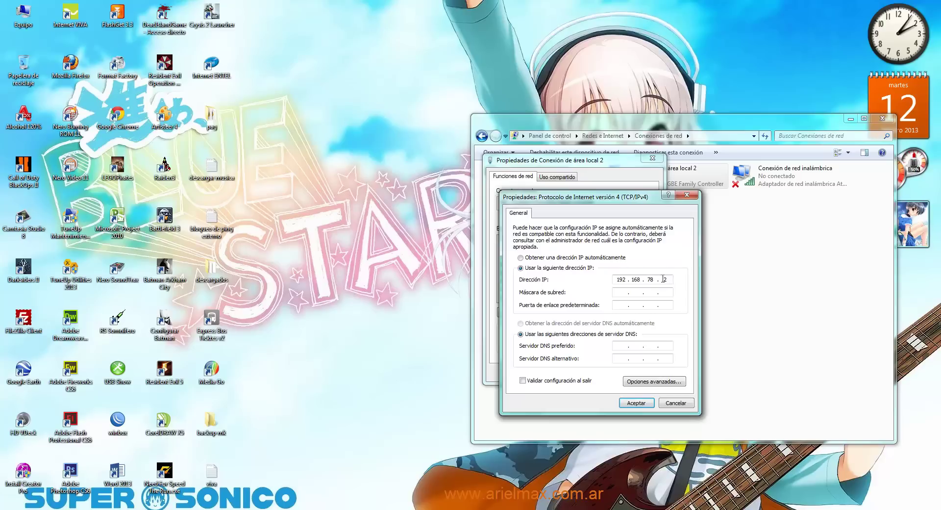
pyautogui.click(619, 293)
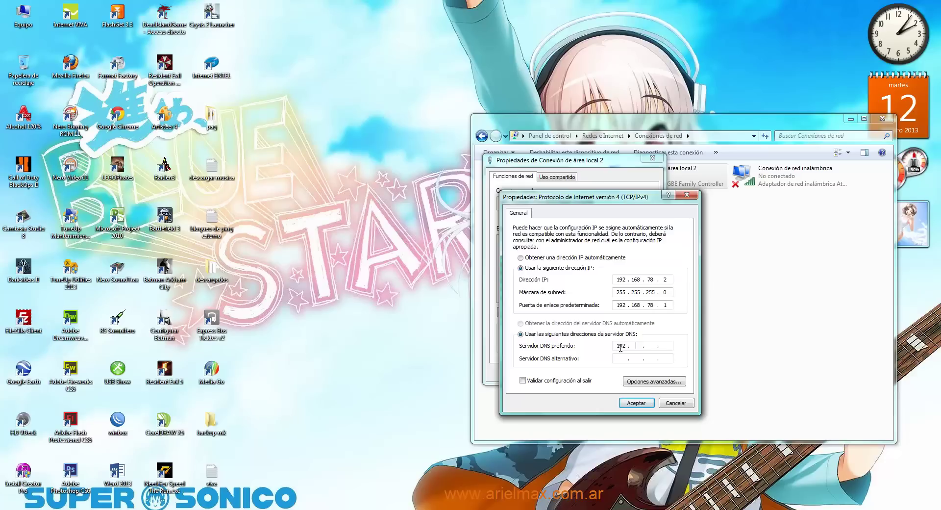
pyautogui.write('168')
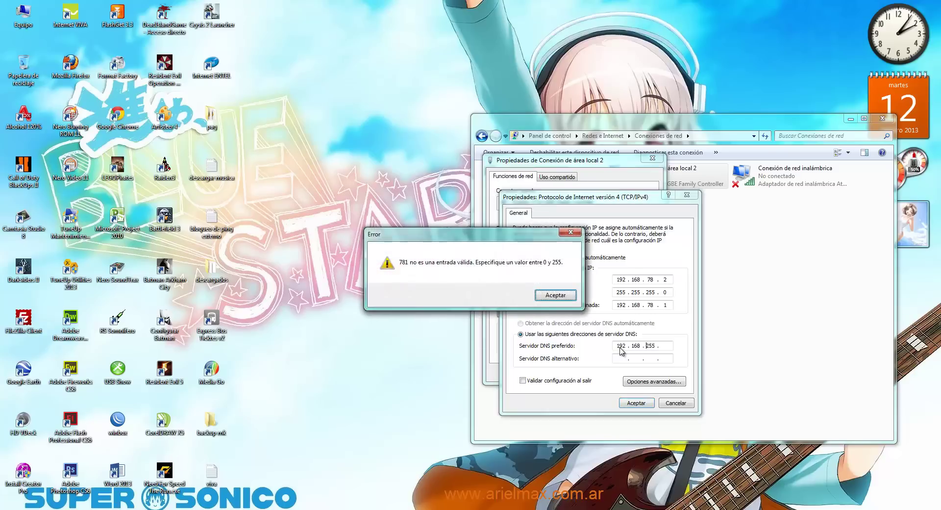
pyautogui.click(562, 296)
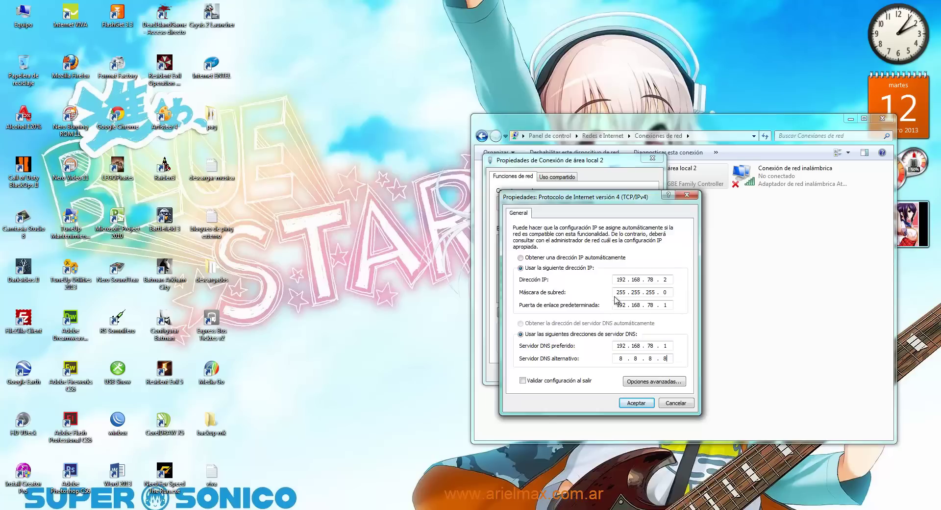
pyautogui.click(636, 402)
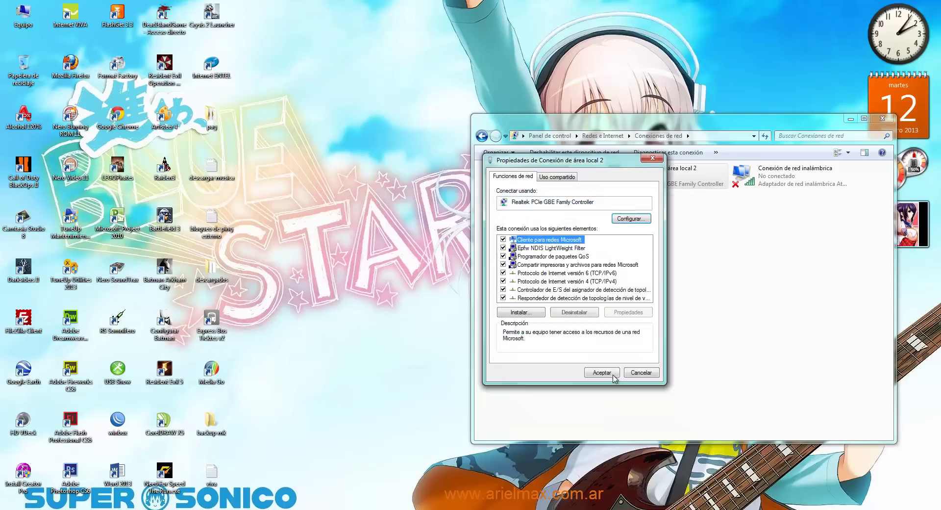
pyautogui.click(600, 374)
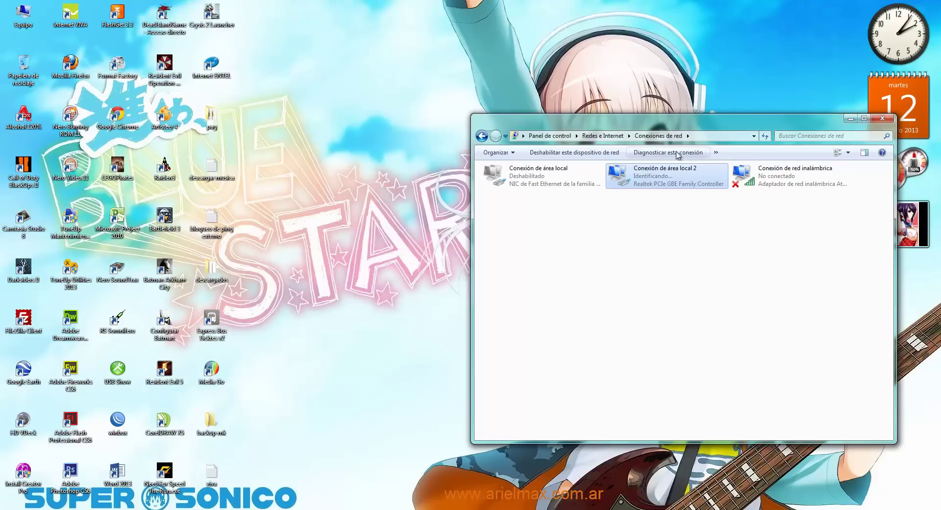
# Step: Switch to Internet Explorer and look through the MSN home page to test the internet connection
pyautogui.moveTo(673, 126); pyautogui.dragTo(551, 105)
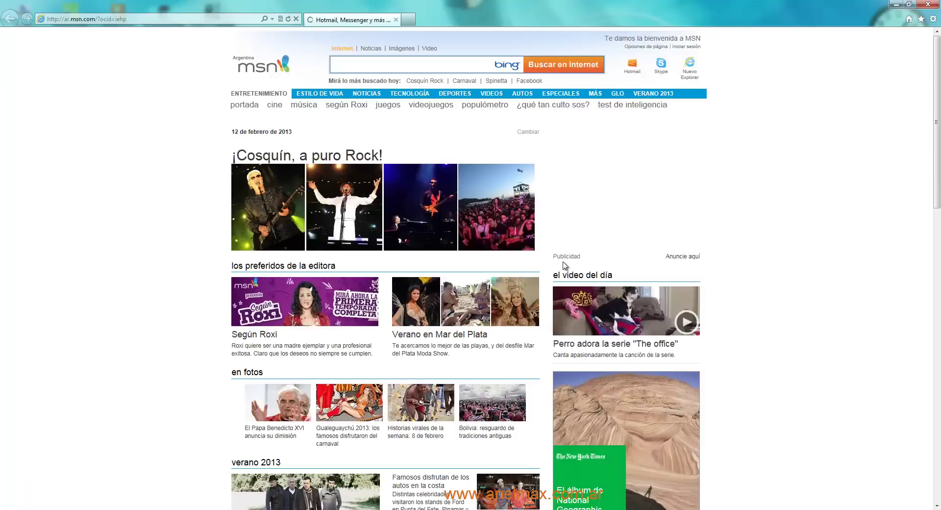
pyautogui.scroll(-2, 130, 211)
pyautogui.scroll(-7, 130, 211)
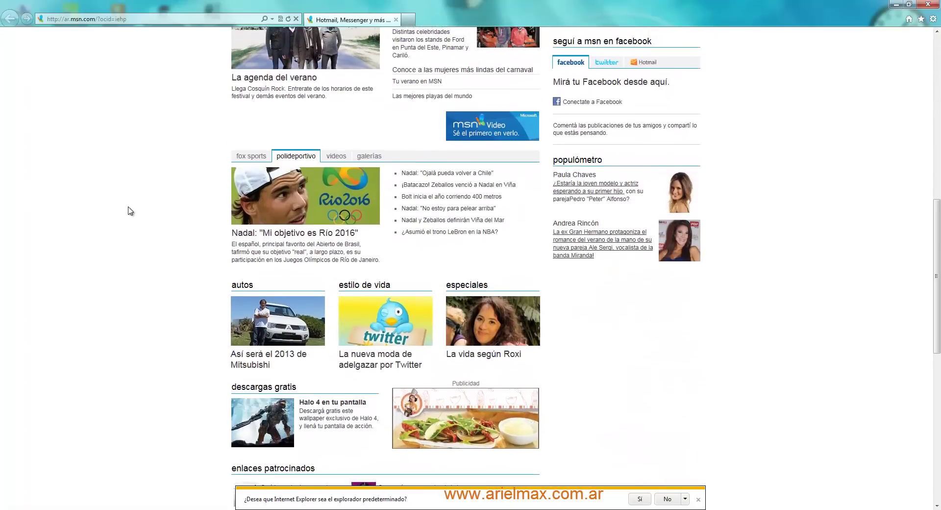
pyautogui.scroll(10, 130, 210)
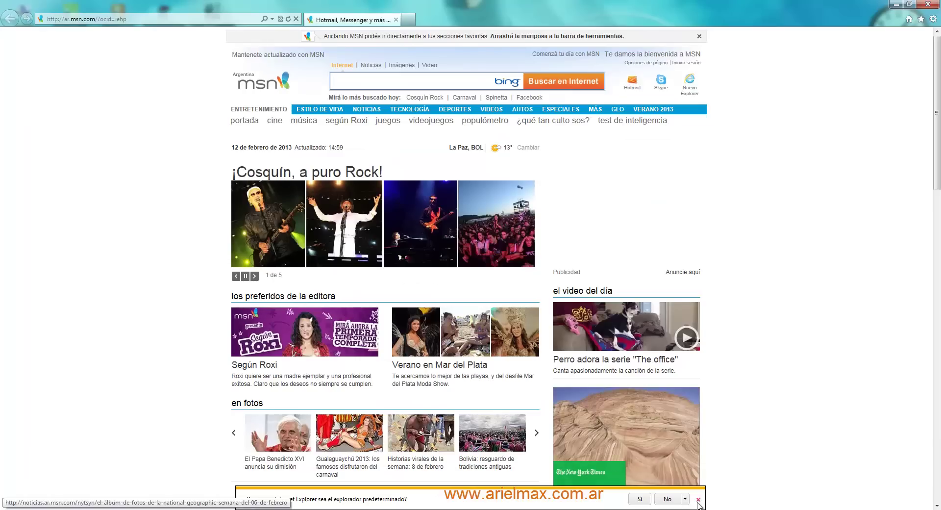
pyautogui.click(139, 21)
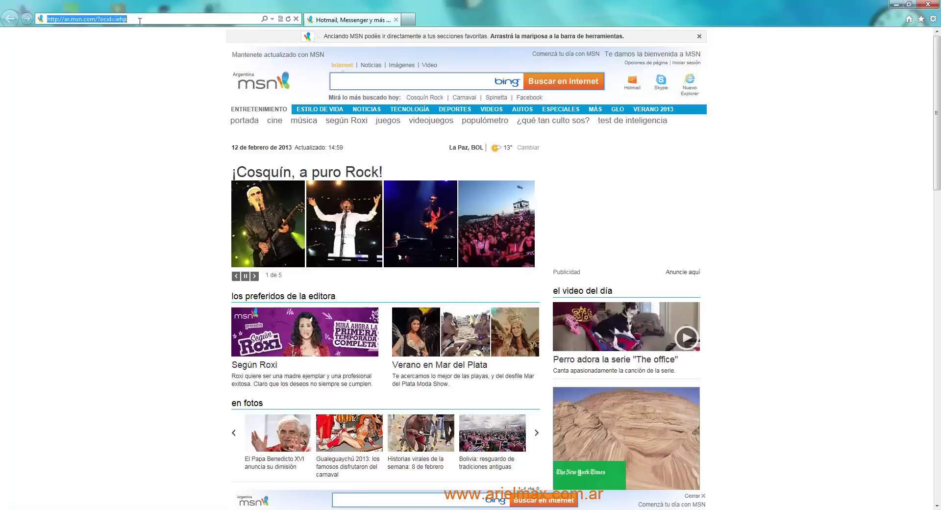
pyautogui.write('www.arielmax.com.ar/')
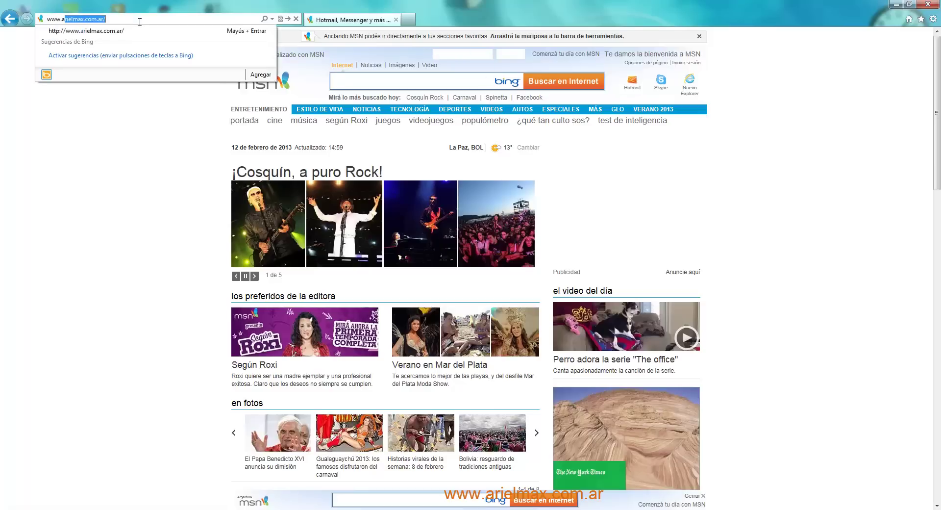
pyautogui.press('Return')
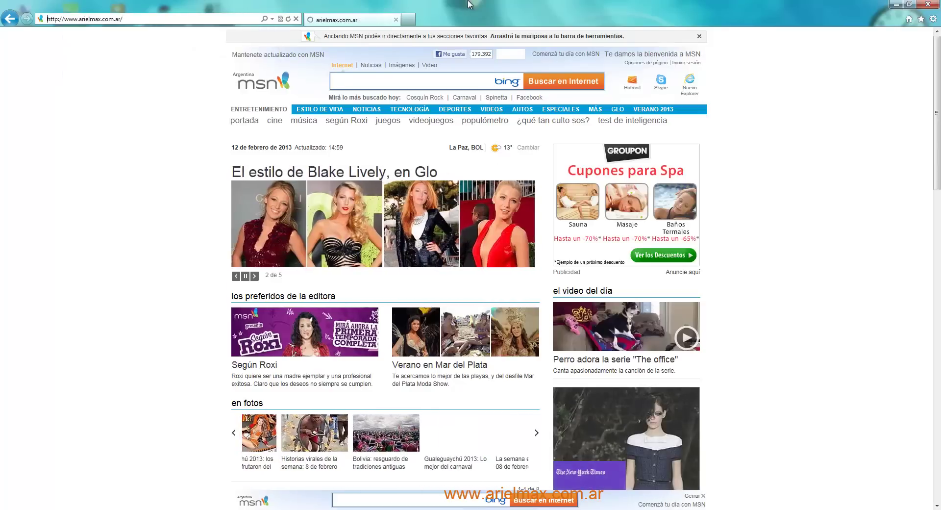
pyautogui.scroll(-10, 769, 250)
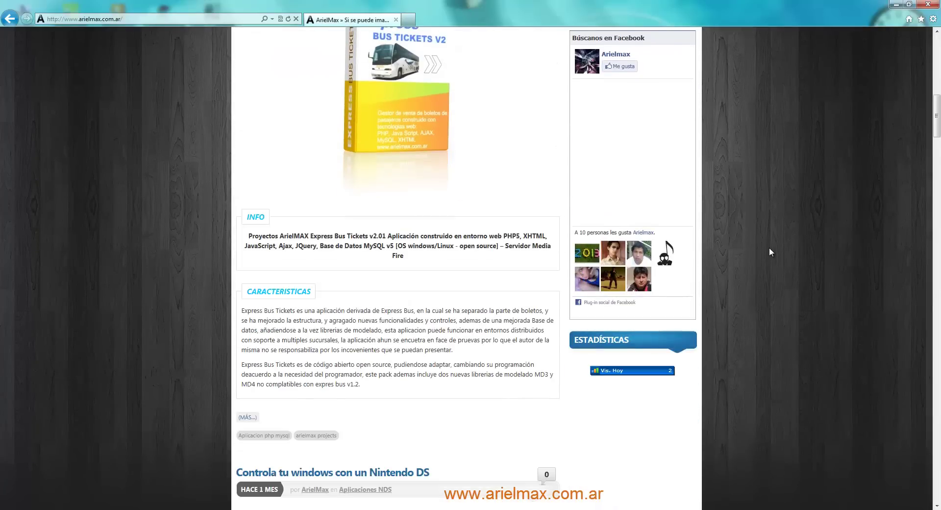
pyautogui.scroll(10, 770, 249)
pyautogui.scroll(-15, 786, 240)
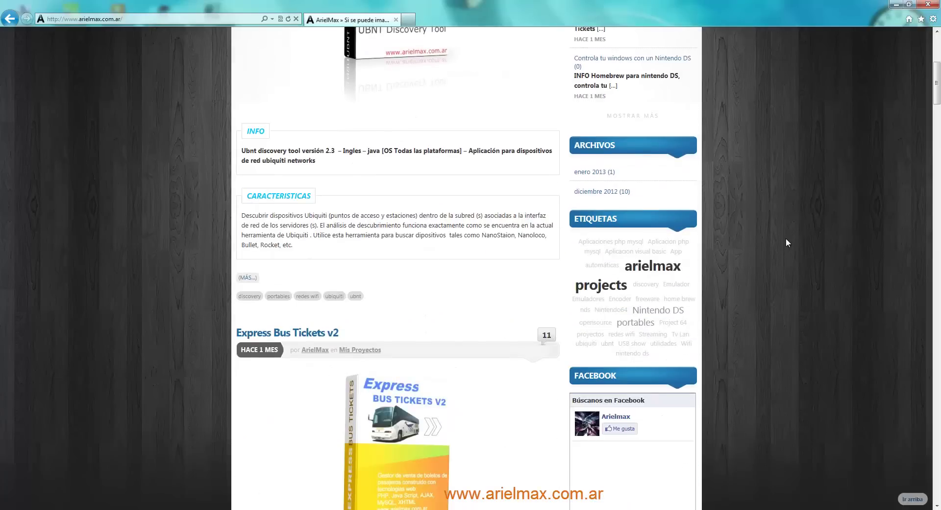
pyautogui.scroll(15, 786, 239)
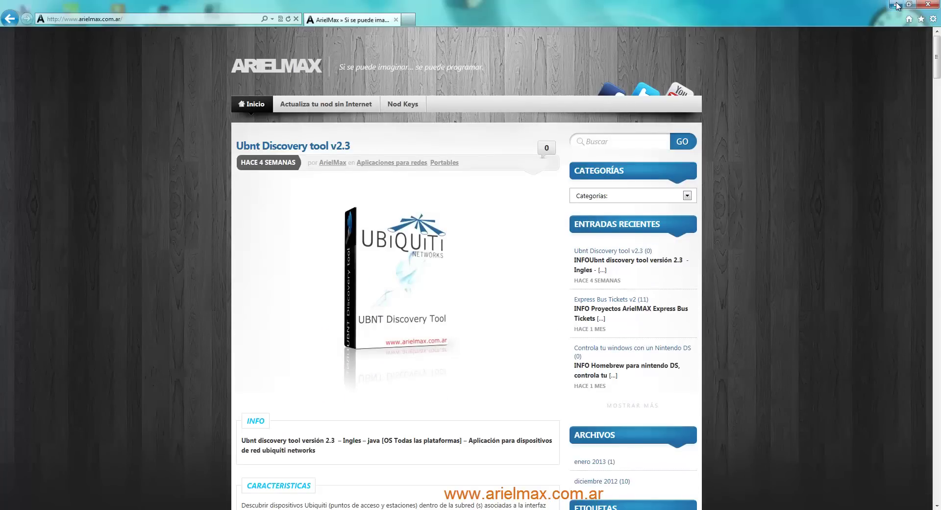
# Step: Clear the open windows, switch to WinBox and connect to the MikroTik router by its IP address 192.168.78.1
pyautogui.click(897, 6)
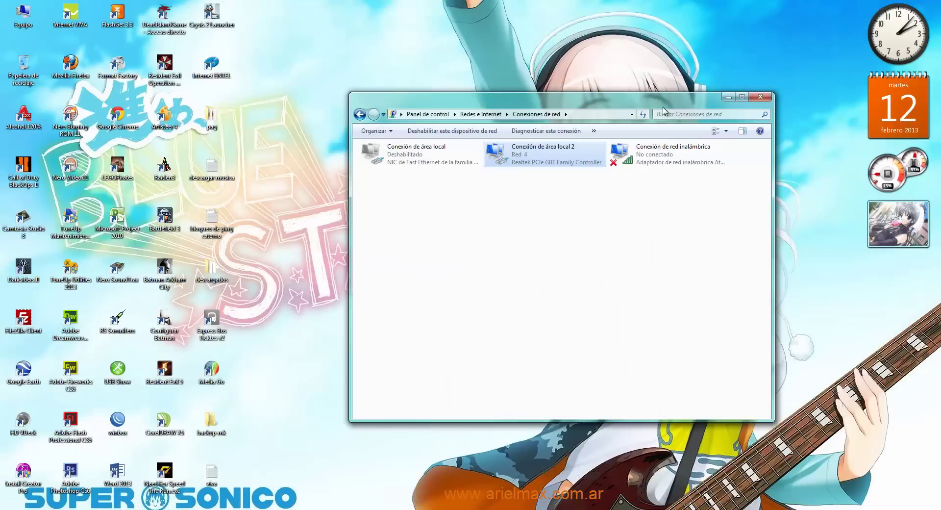
pyautogui.click(735, 96)
pyautogui.doubleClick(117, 423)
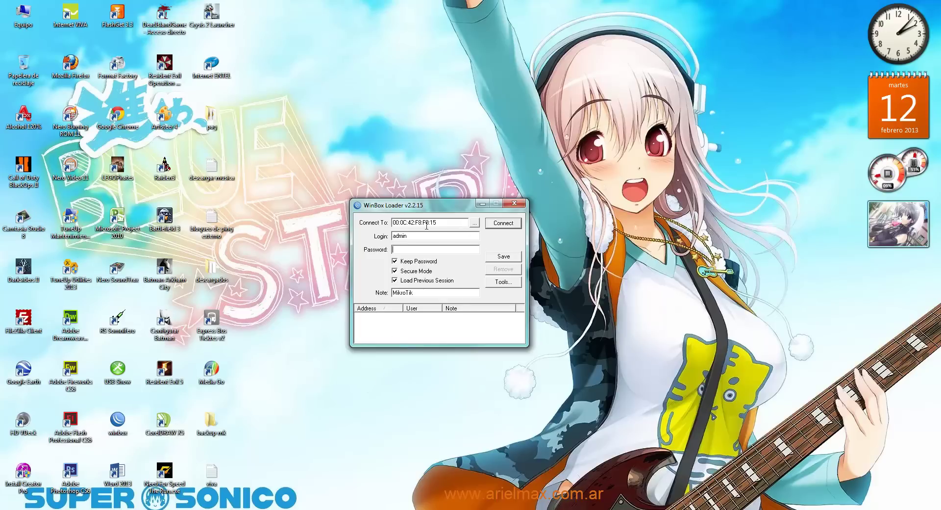
pyautogui.click(473, 223)
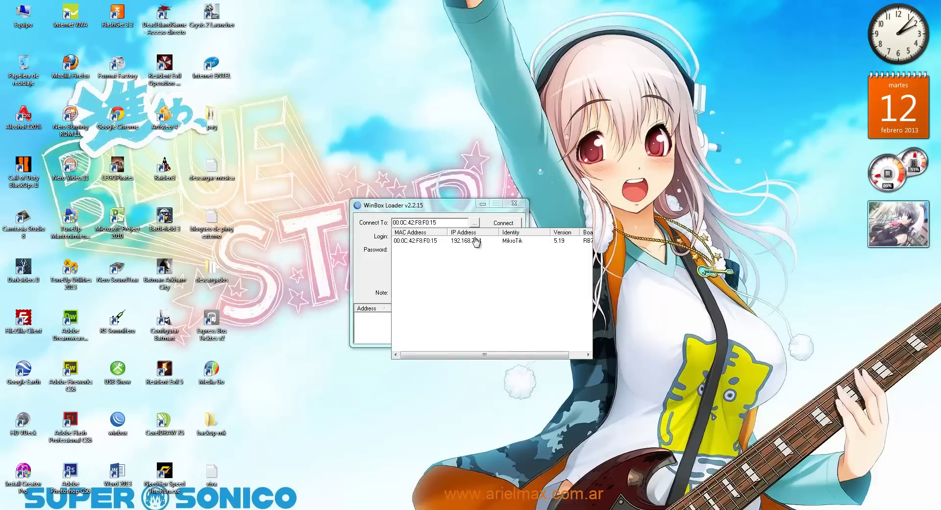
pyautogui.click(468, 242)
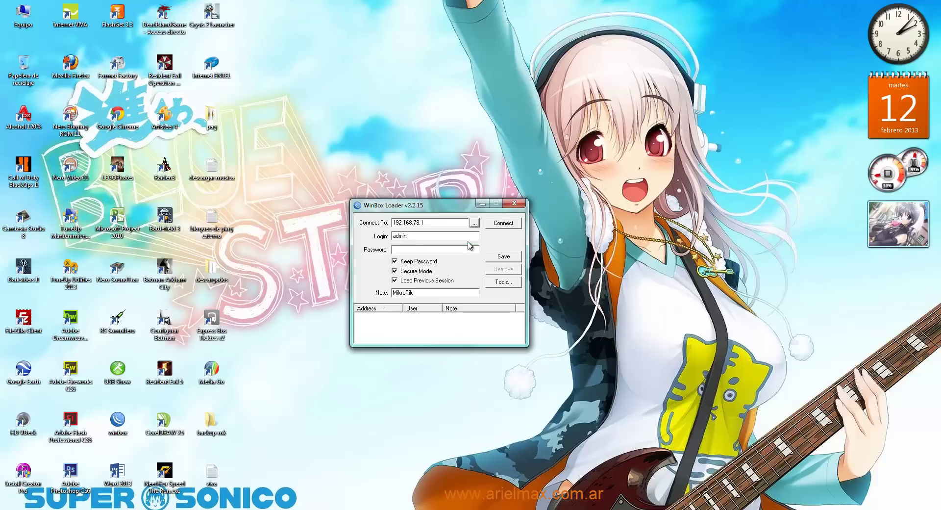
pyautogui.click(504, 222)
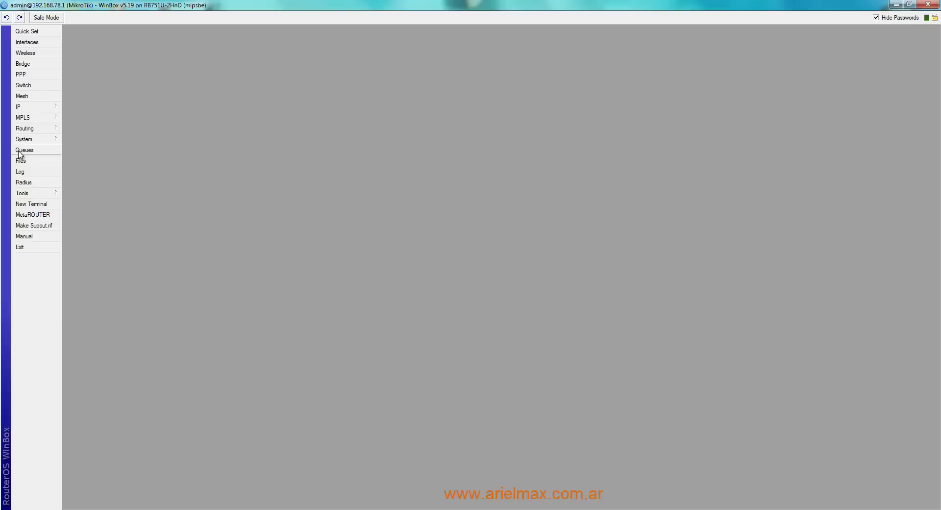
# Step: Start a new simple queue with the first client's name and the target address 192.168.78.3
pyautogui.click(34, 155)
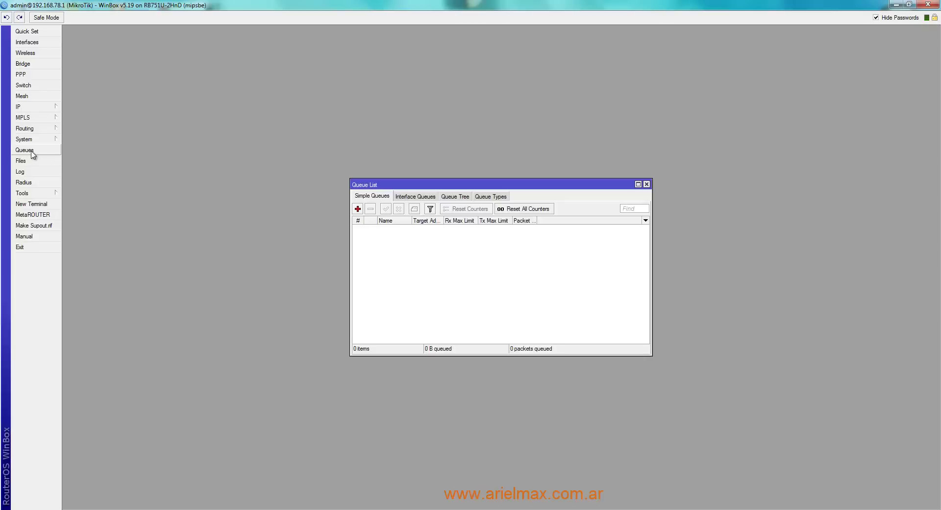
pyautogui.moveTo(435, 187); pyautogui.dragTo(416, 226)
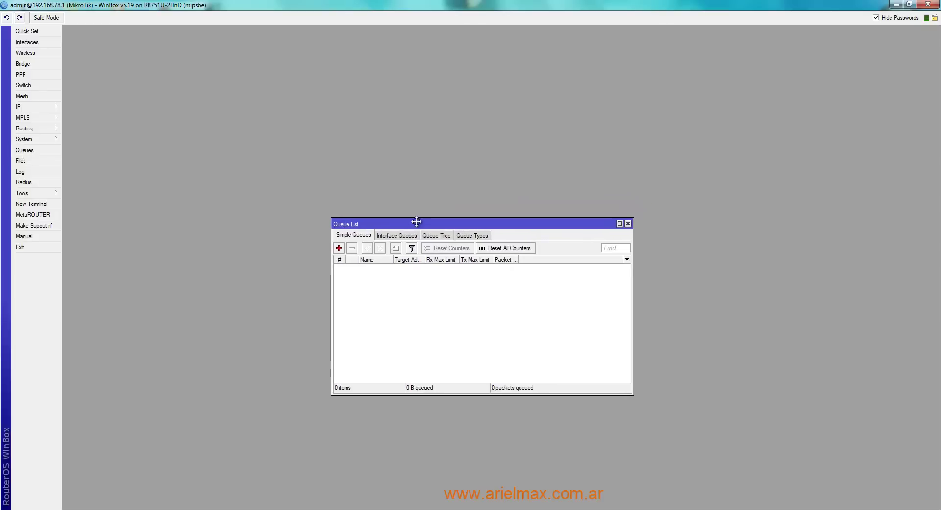
pyautogui.click(340, 248)
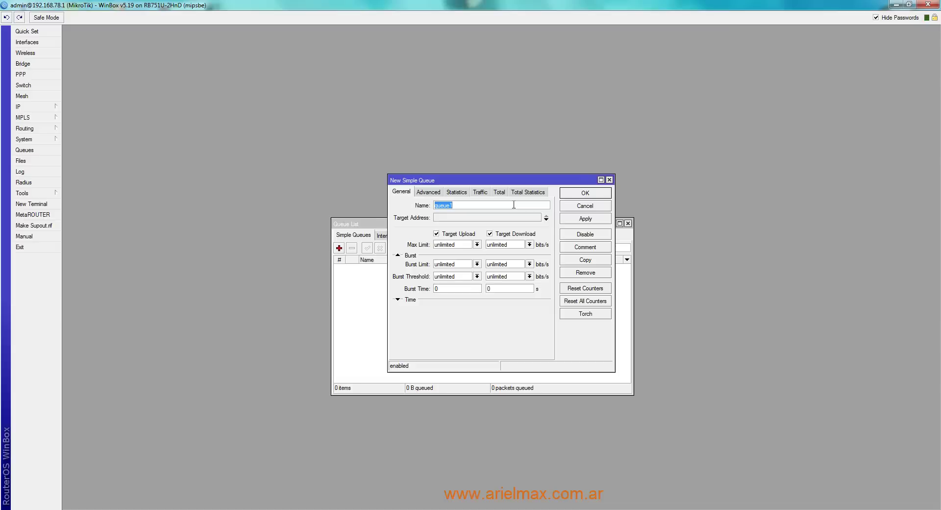
pyautogui.write('pablo')
pyautogui.click(486, 216)
pyautogui.write('19')
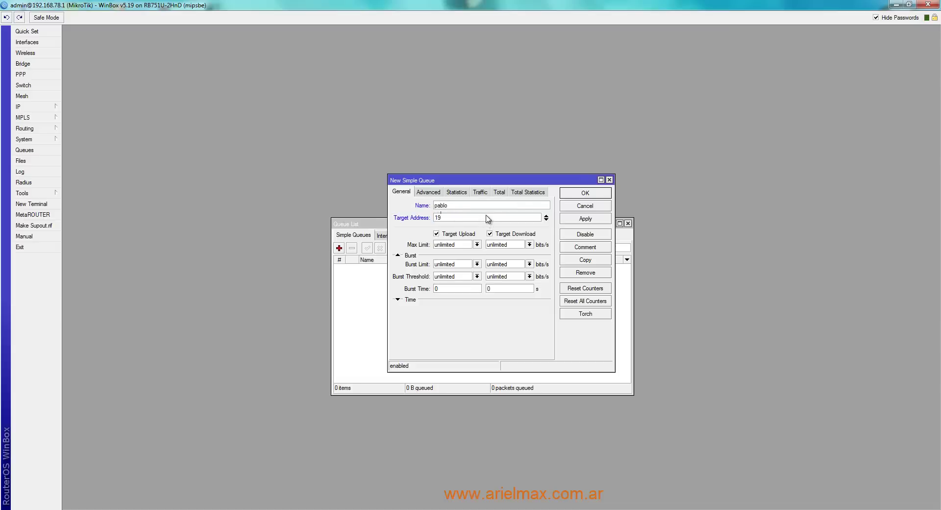
pyautogui.write('2.168.78.3')
# Step: Set the new queue's max limit to 256k for both upload and download, and save the queue
pyautogui.click(477, 244)
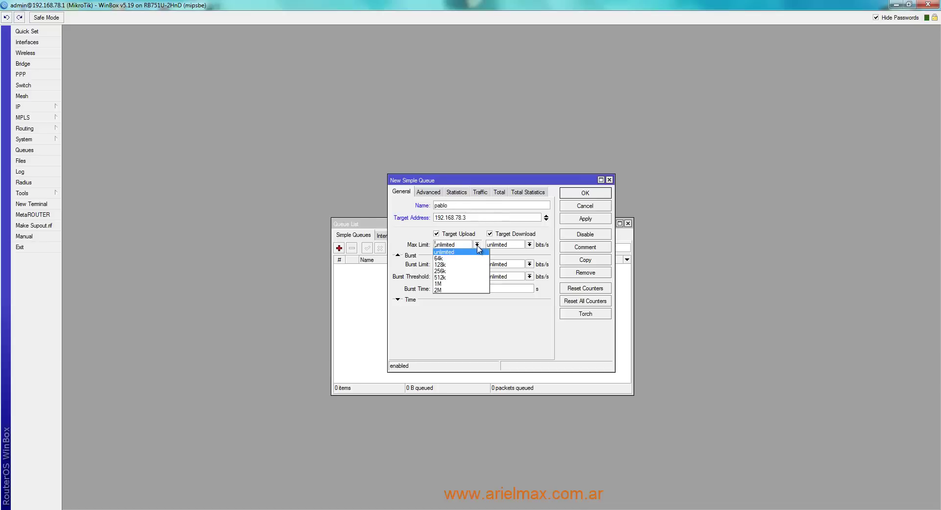
pyautogui.click(467, 271)
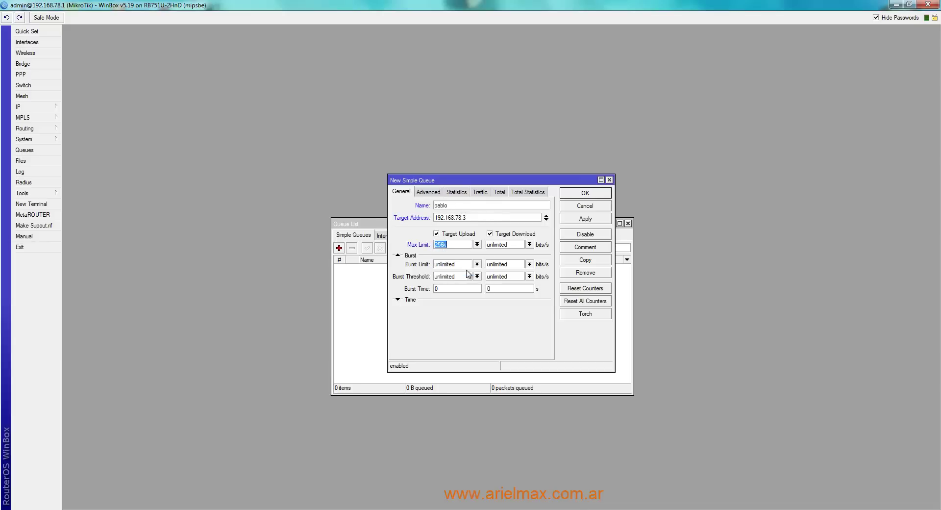
pyautogui.click(530, 244)
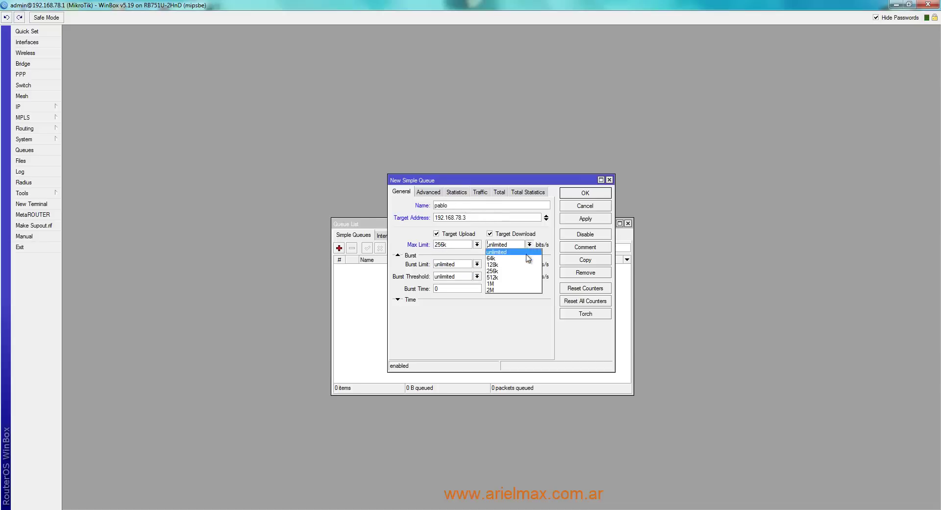
pyautogui.click(498, 272)
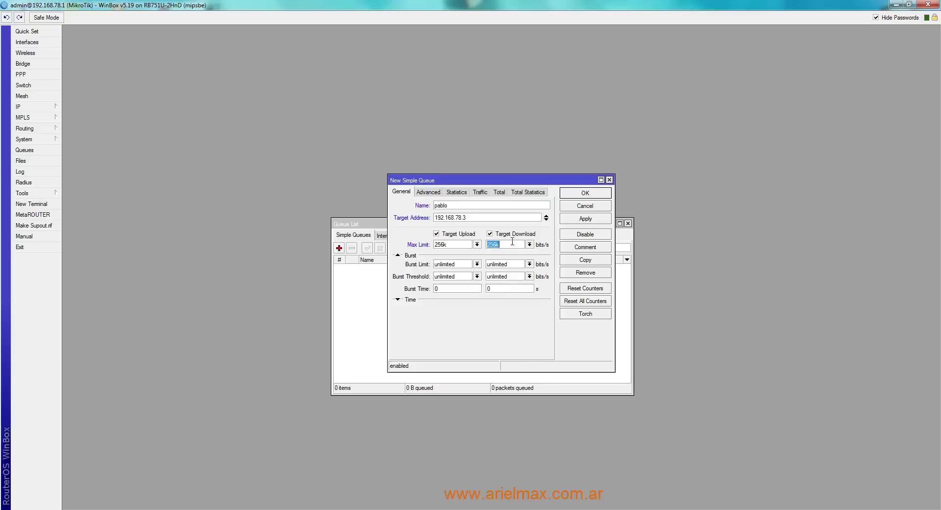
pyautogui.click(586, 193)
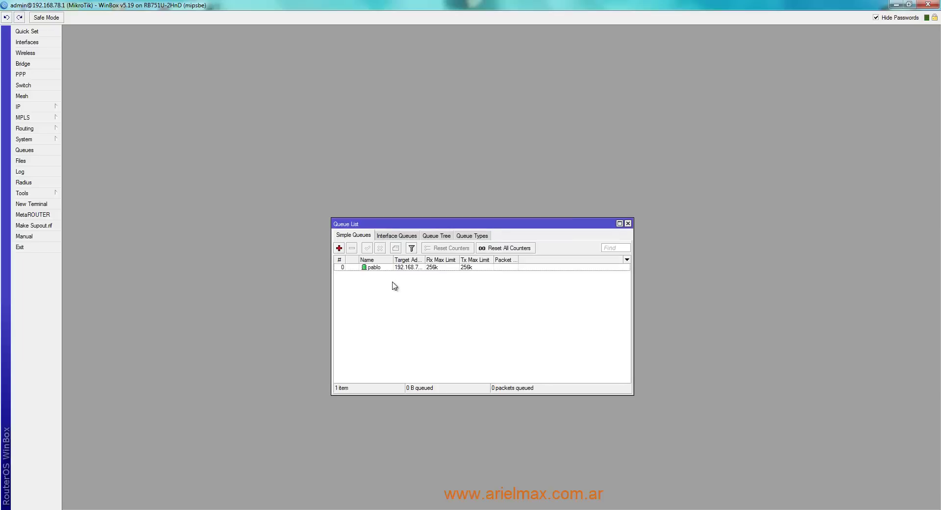
# Step: Widen the queue list's Target Address column and start another simple queue with the second client's name and target address 192.168.78.2
pyautogui.moveTo(424, 259); pyautogui.dragTo(449, 259)
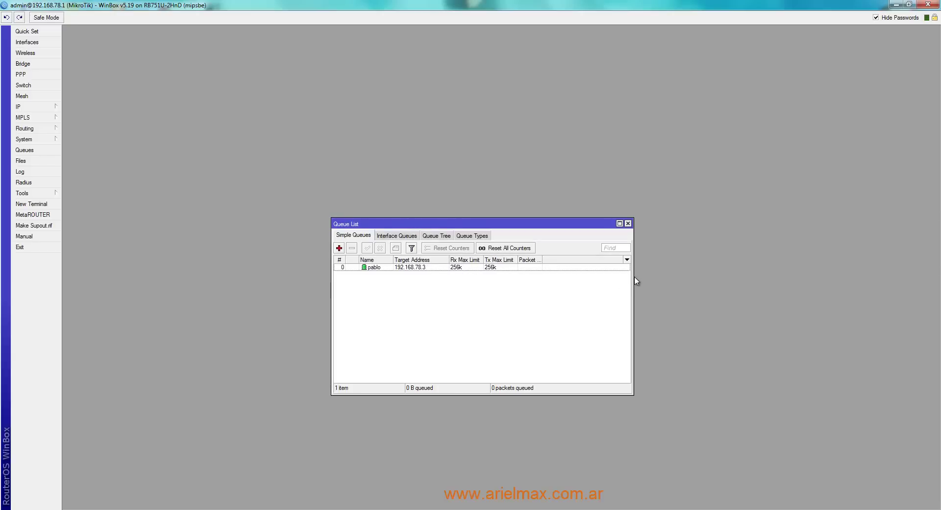
pyautogui.moveTo(633, 277); pyautogui.dragTo(659, 278)
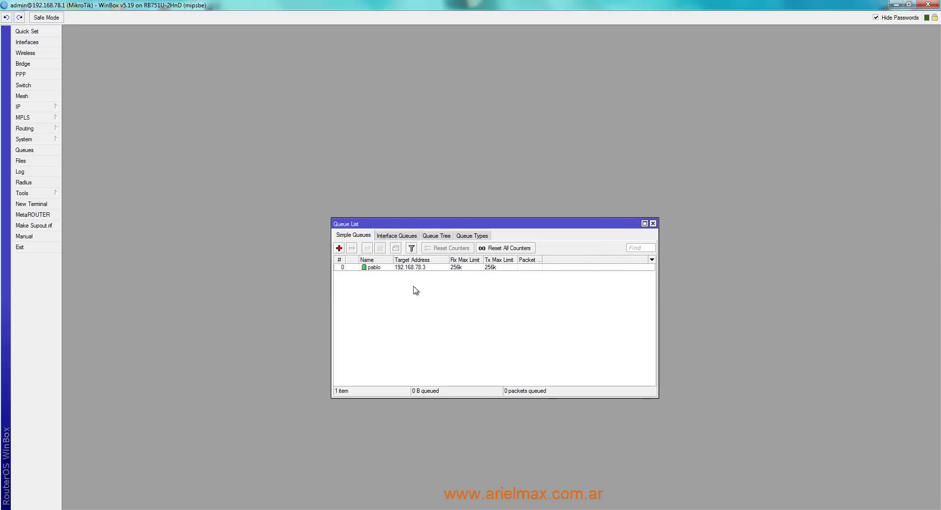
pyautogui.click(339, 248)
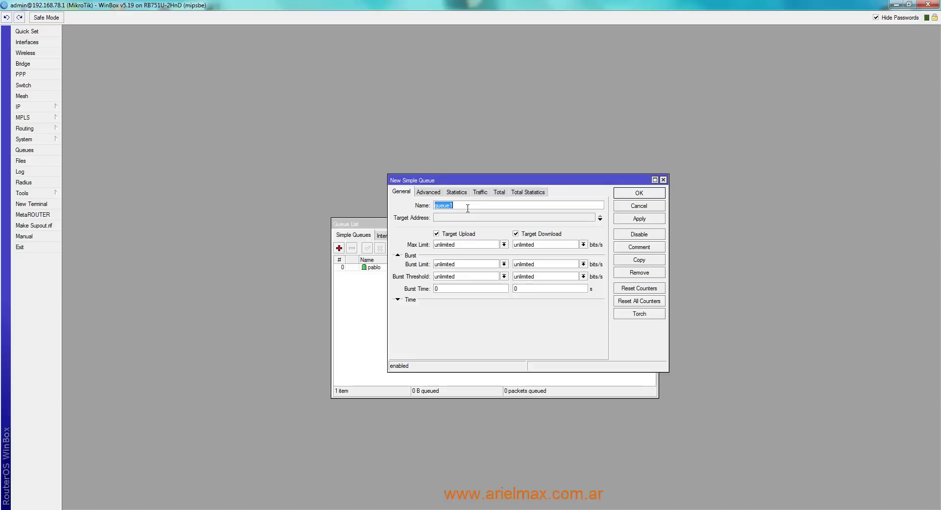
pyautogui.write('Ariel')
pyautogui.click(463, 218)
pyautogui.write('192.168.78.2')
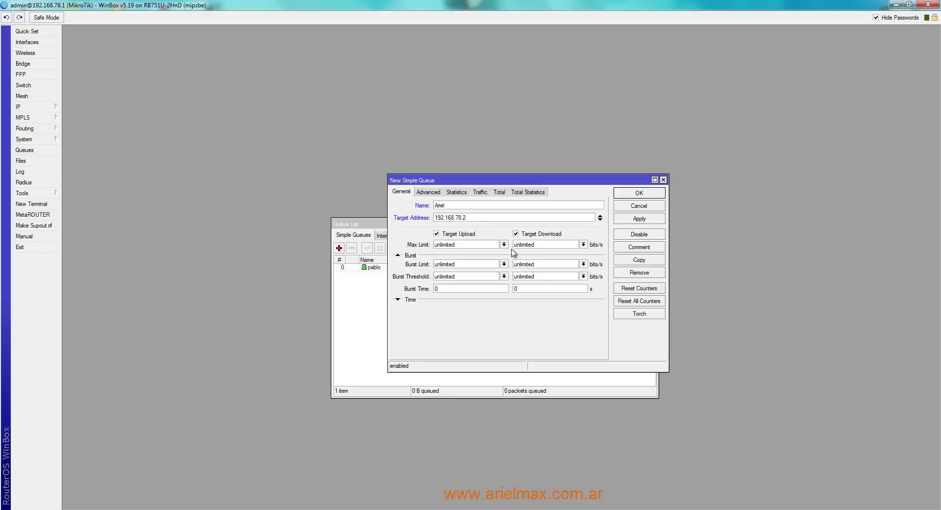
# Step: Set the second queue's max limit to 128k upload and 512k download, and save the queue
pyautogui.click(504, 245)
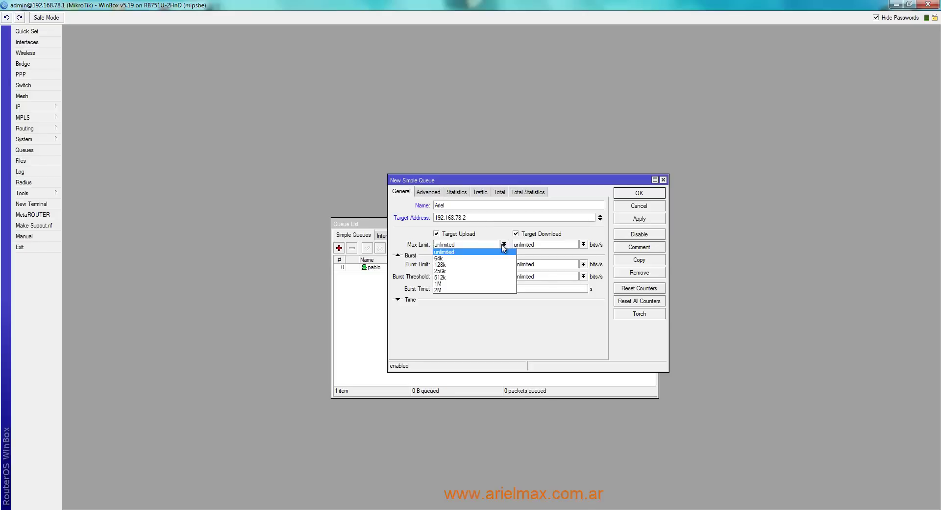
pyautogui.click(474, 264)
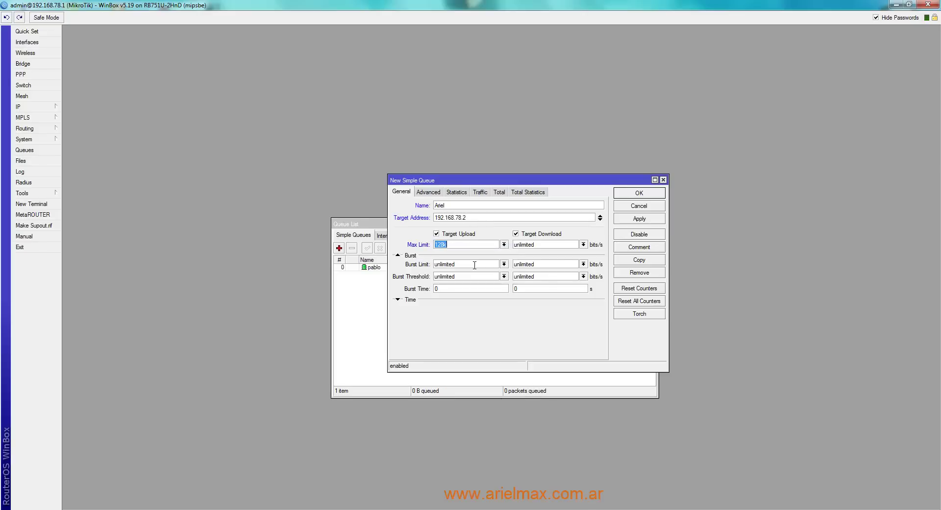
pyautogui.click(584, 244)
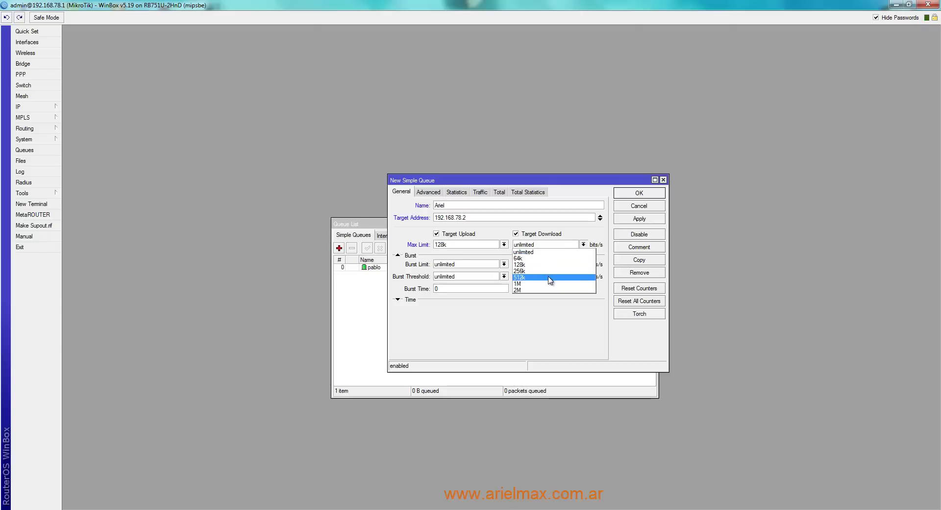
pyautogui.click(549, 277)
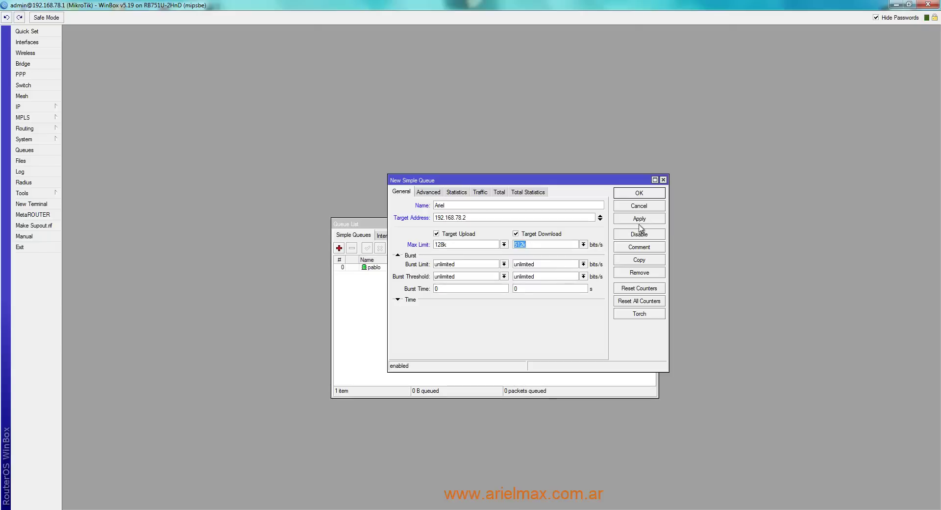
pyautogui.click(641, 194)
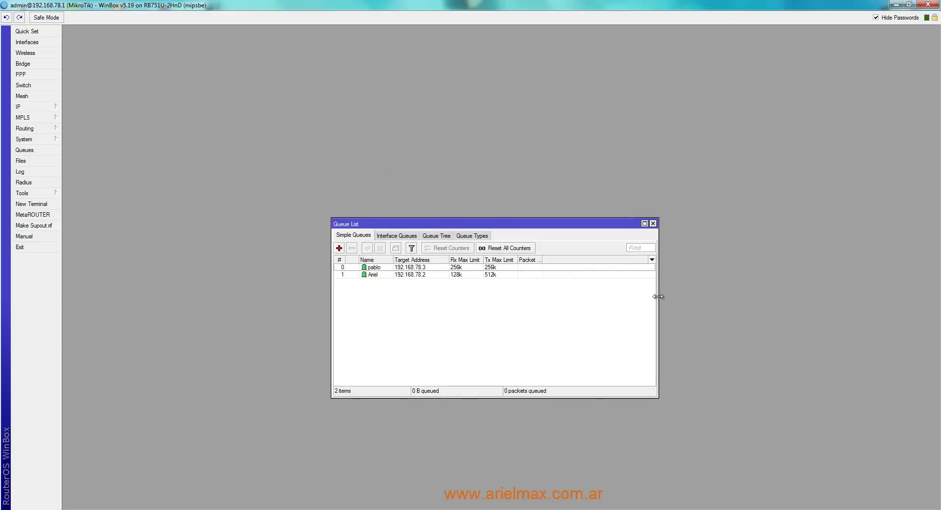
# Step: Widen the queue list, examine the live traffic graphs of the 192.168.78.2 client's queue, and close its properties
pyautogui.moveTo(658, 296); pyautogui.dragTo(774, 297)
pyautogui.click(419, 276)
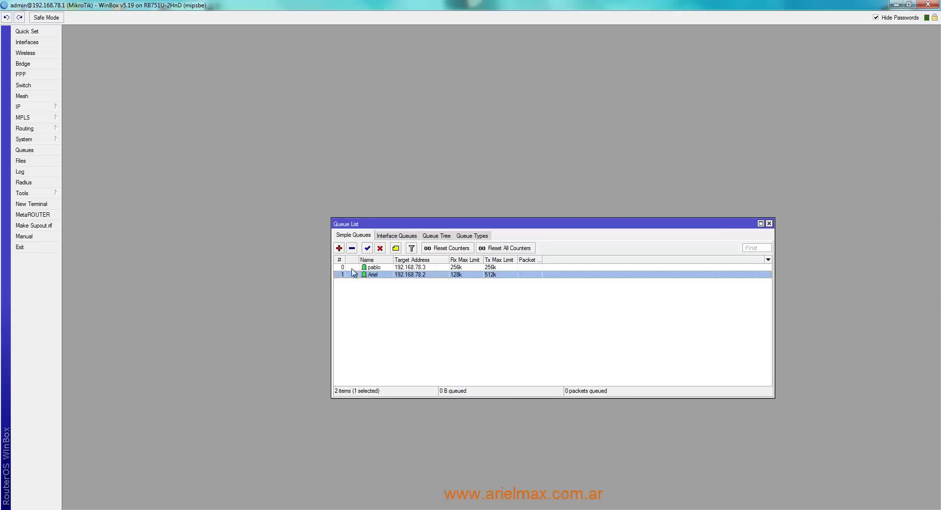
pyautogui.doubleClick(380, 275)
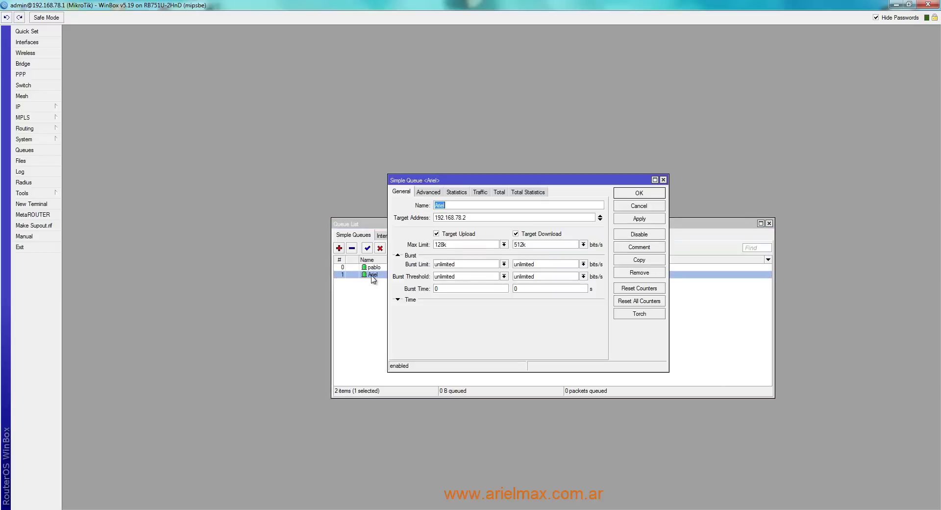
pyautogui.click(475, 192)
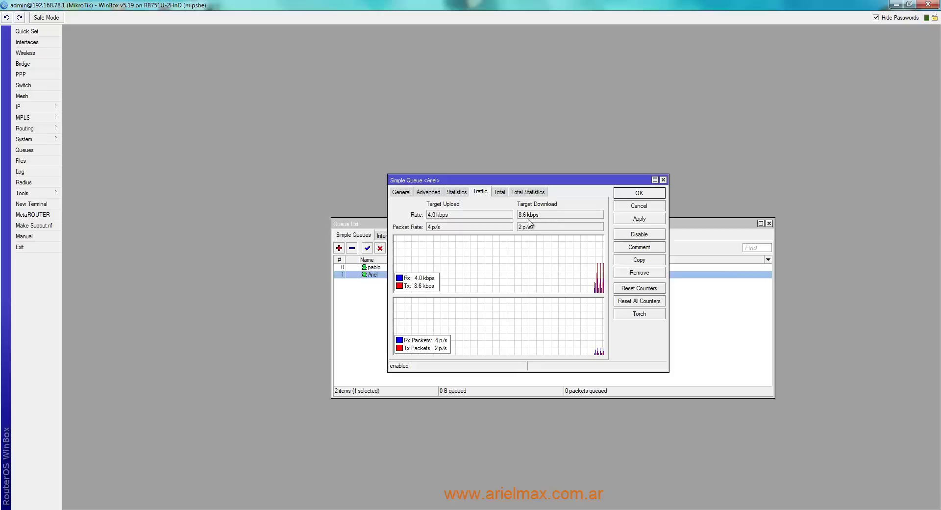
pyautogui.click(652, 194)
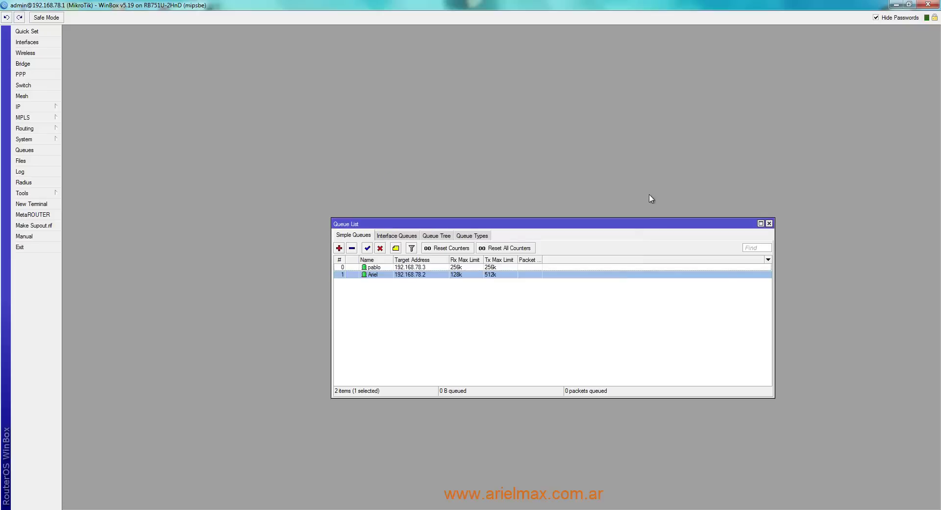
# Step: Open the interface list and examine the wireless settings of the wlan1 interface
pyautogui.moveTo(627, 229); pyautogui.dragTo(426, 157)
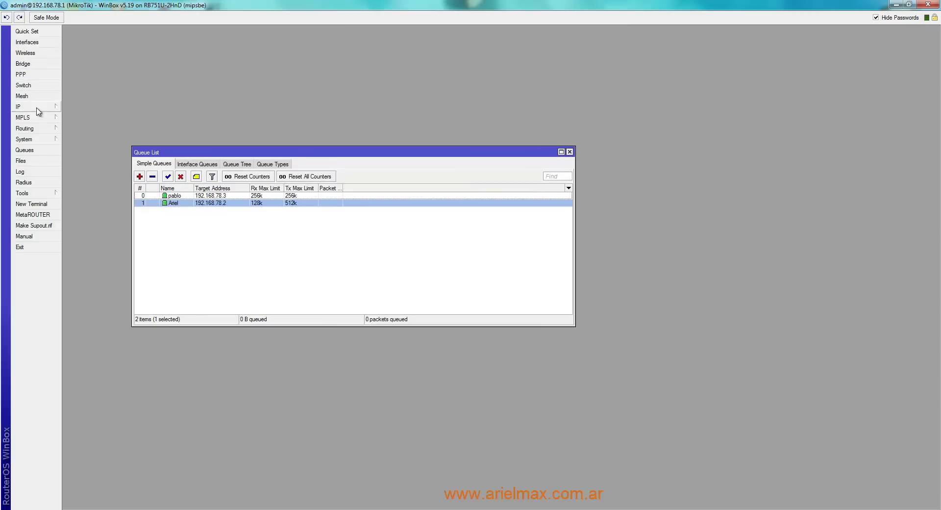
pyautogui.click(34, 42)
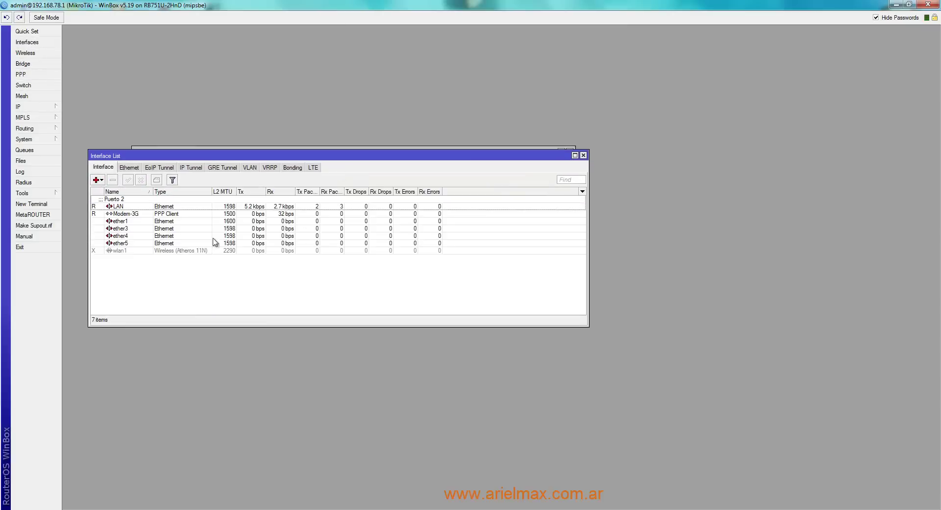
pyautogui.click(121, 207)
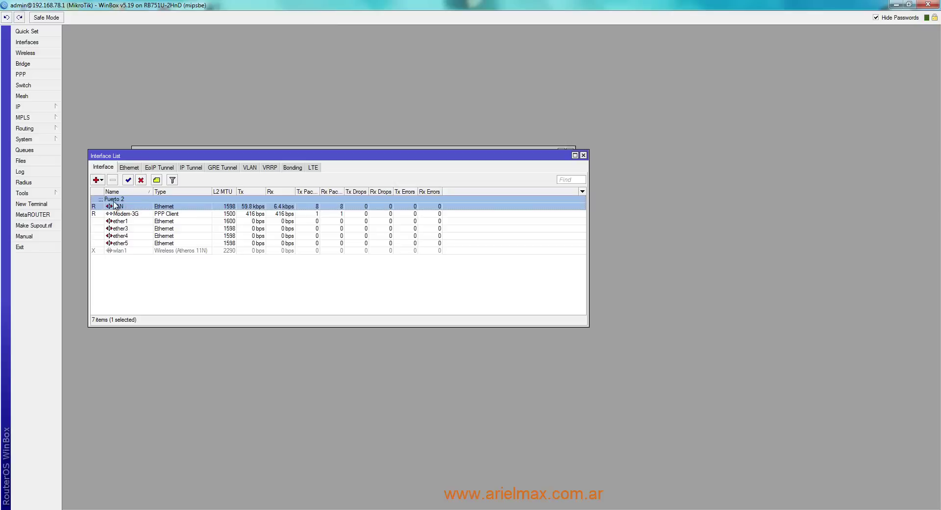
pyautogui.click(120, 252)
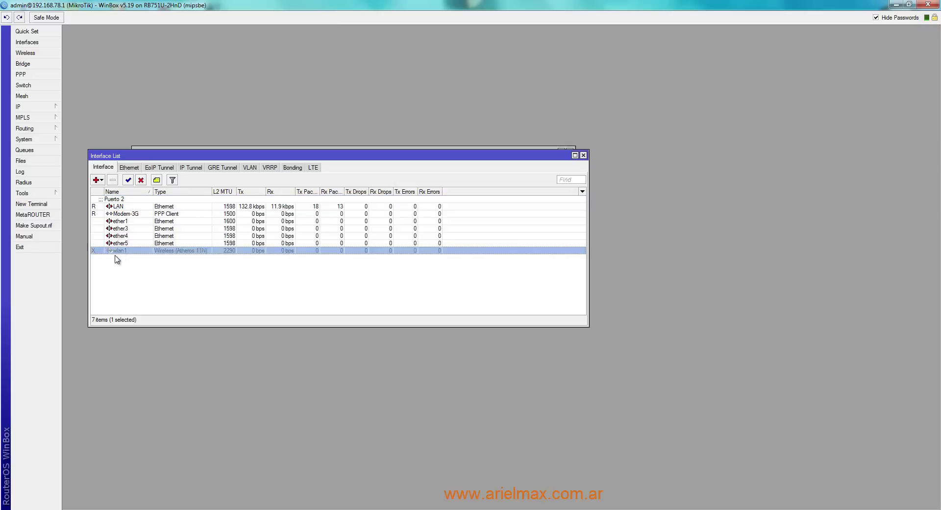
pyautogui.doubleClick(116, 251)
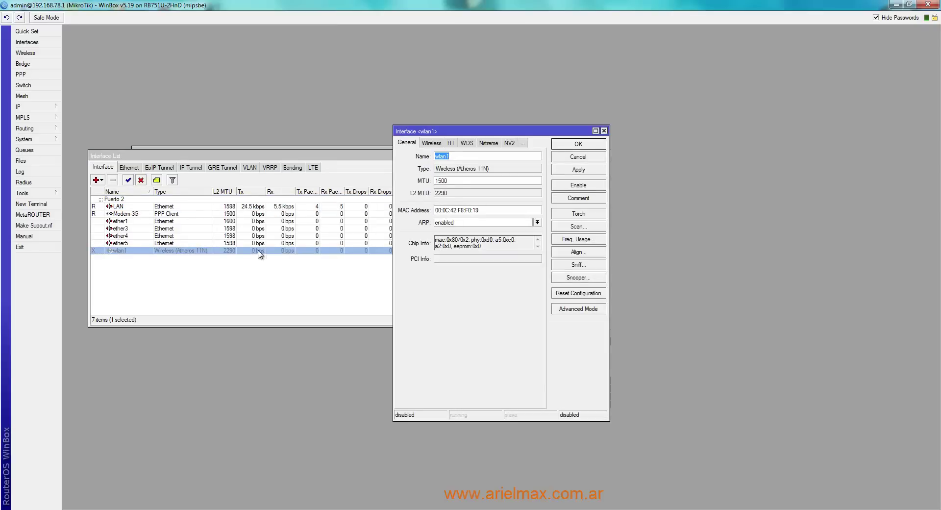
pyautogui.click(433, 144)
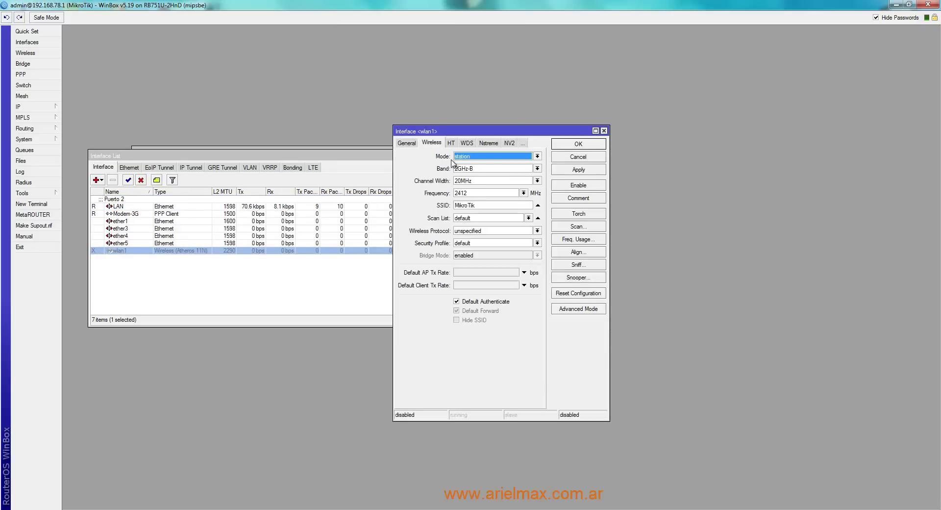
# Step: Try ap bridge mode with the 2GHz-B band on wlan1, discard the changes and close the interface list
pyautogui.click(484, 156)
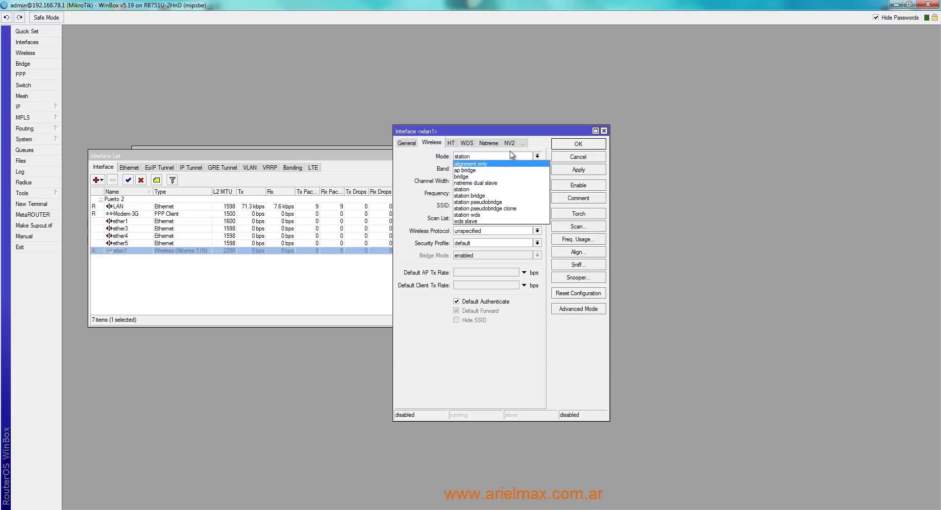
pyautogui.click(473, 170)
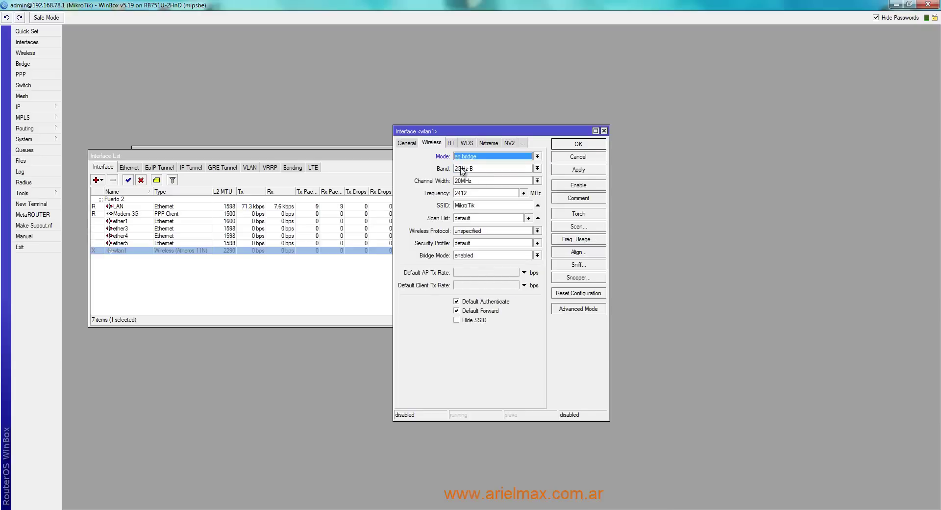
pyautogui.click(537, 168)
pyautogui.click(520, 176)
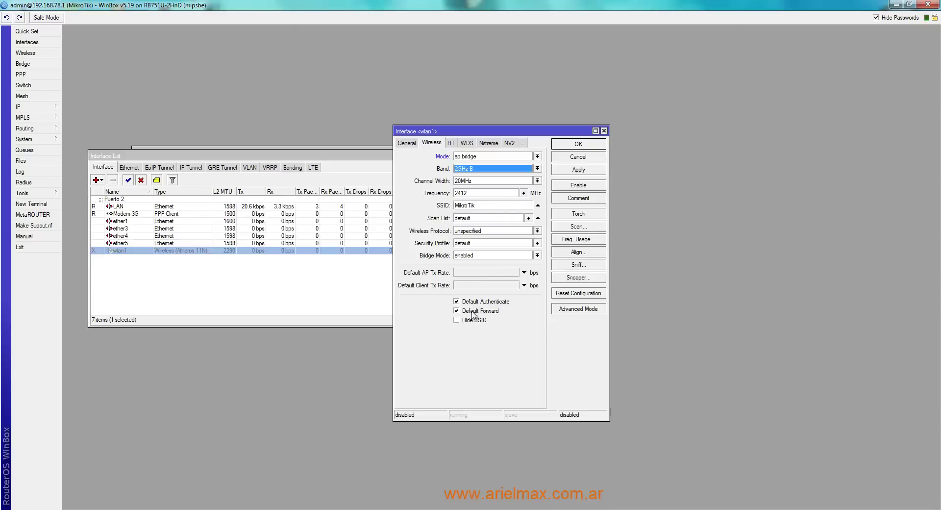
pyautogui.click(578, 156)
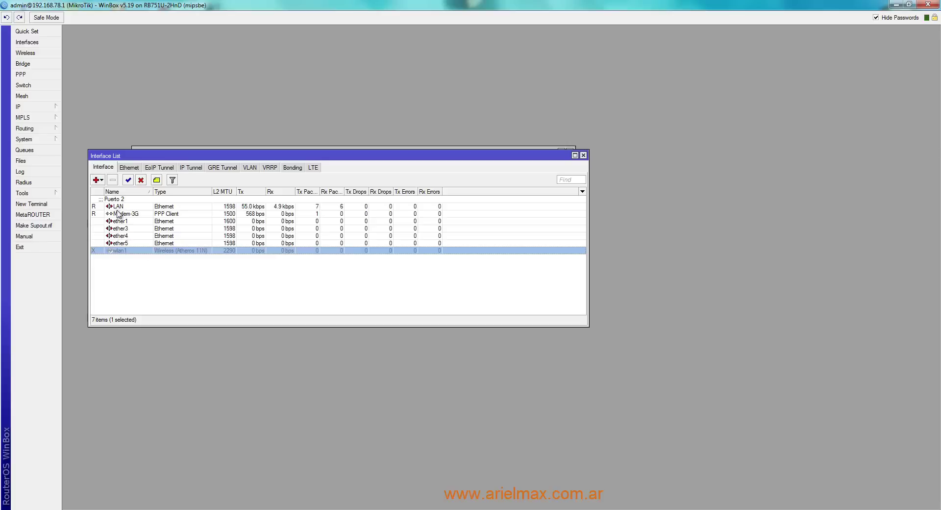
pyautogui.click(583, 155)
pyautogui.moveTo(392, 159); pyautogui.dragTo(402, 115)
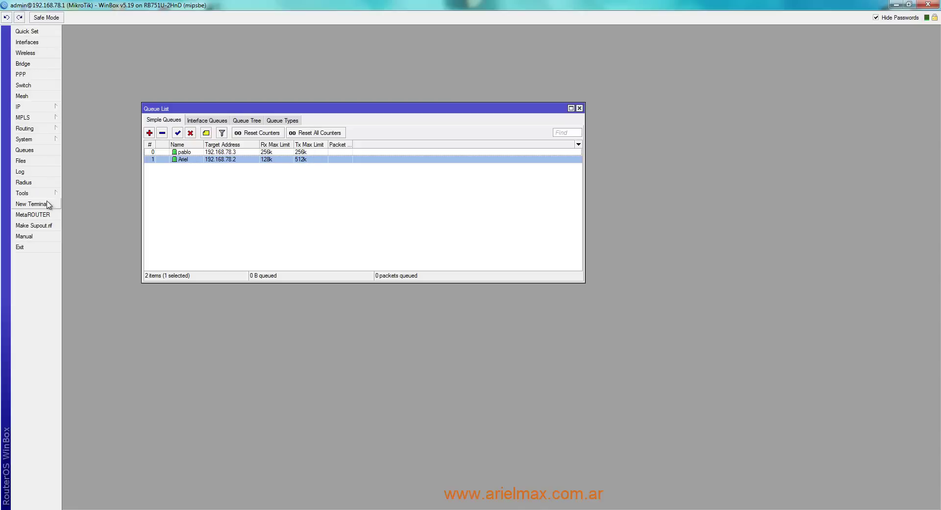
pyautogui.click(39, 108)
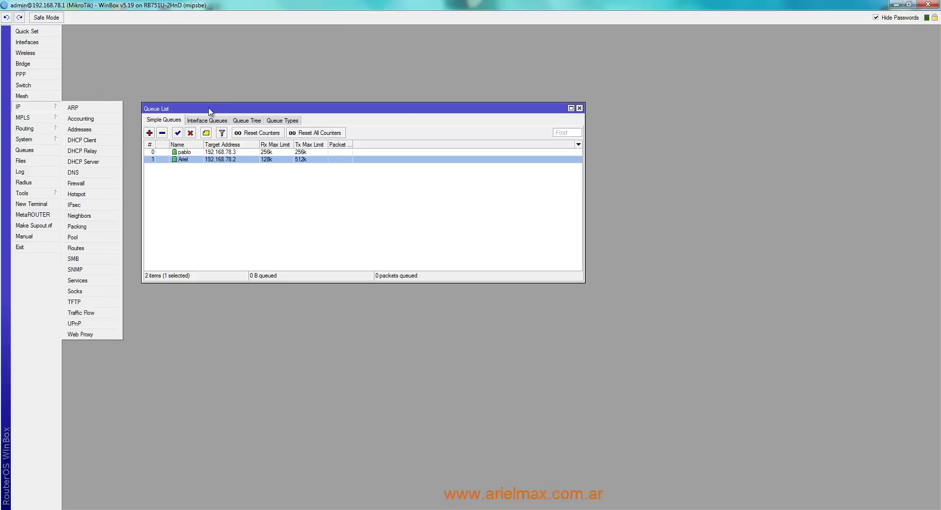
pyautogui.moveTo(209, 111); pyautogui.dragTo(141, 79)
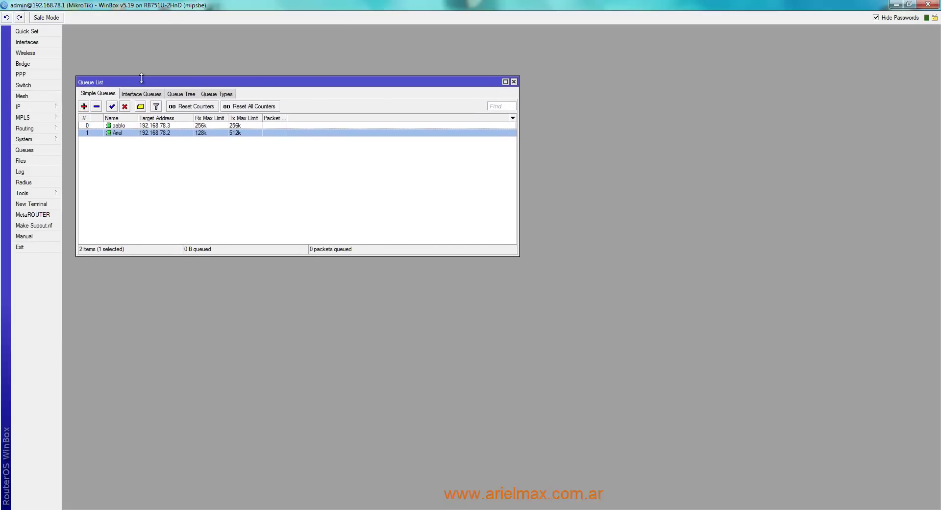